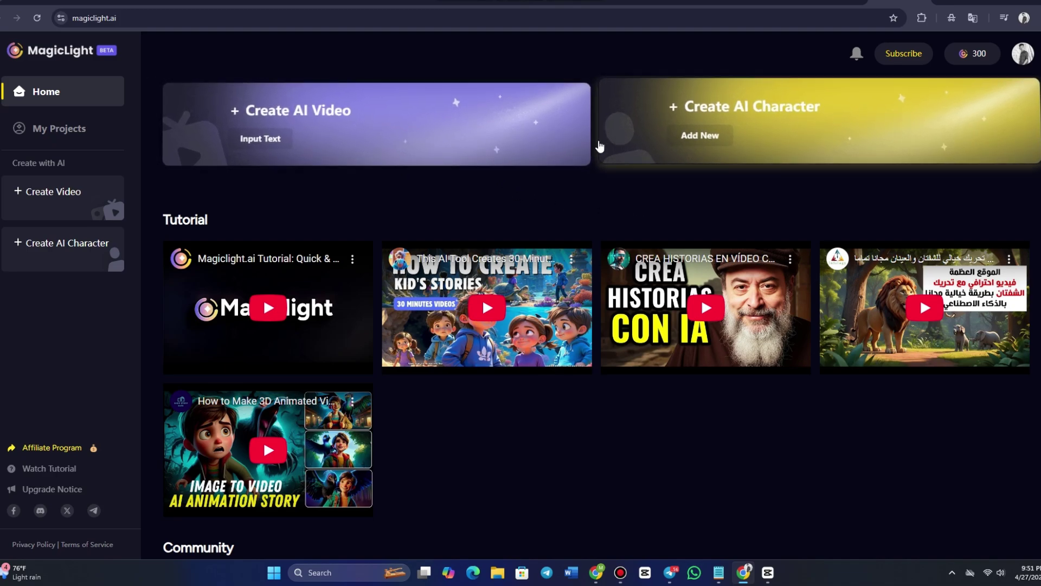
Start a new AI video project after briefly opening and closing the AI character creation form.
left_click(359, 142)
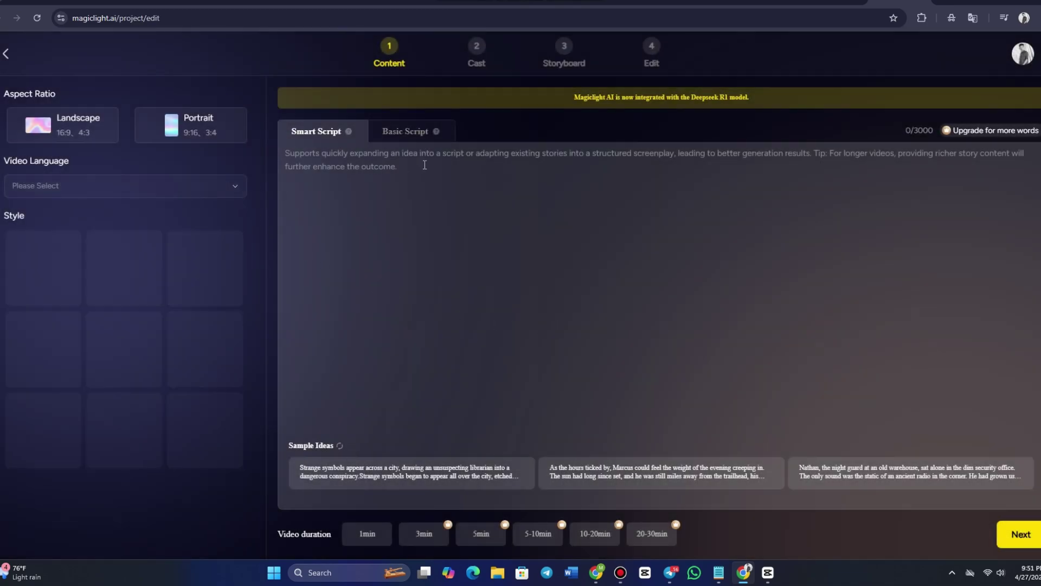
key("alt+Left")
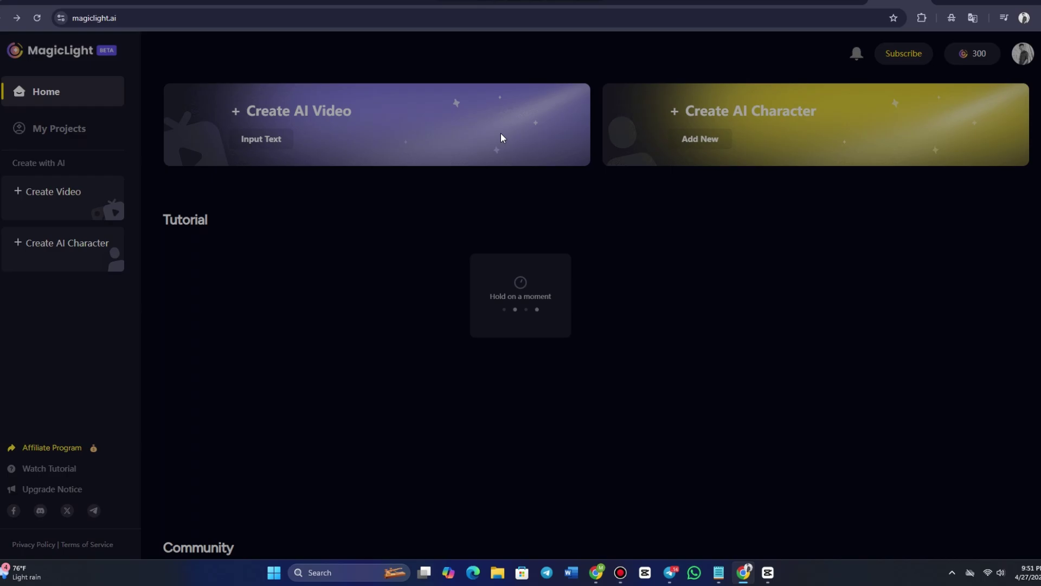
left_click(723, 133)
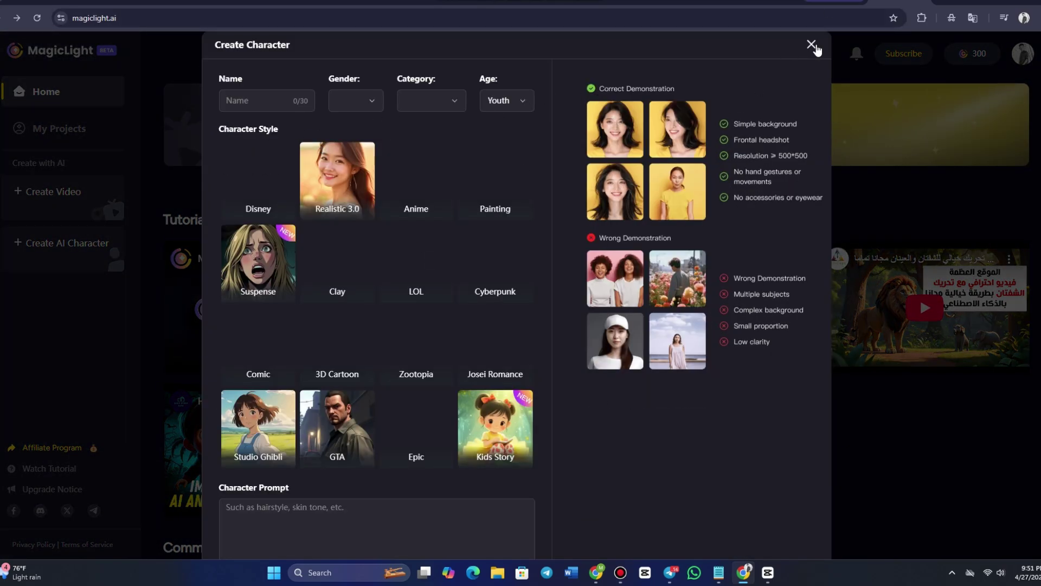
left_click(811, 45)
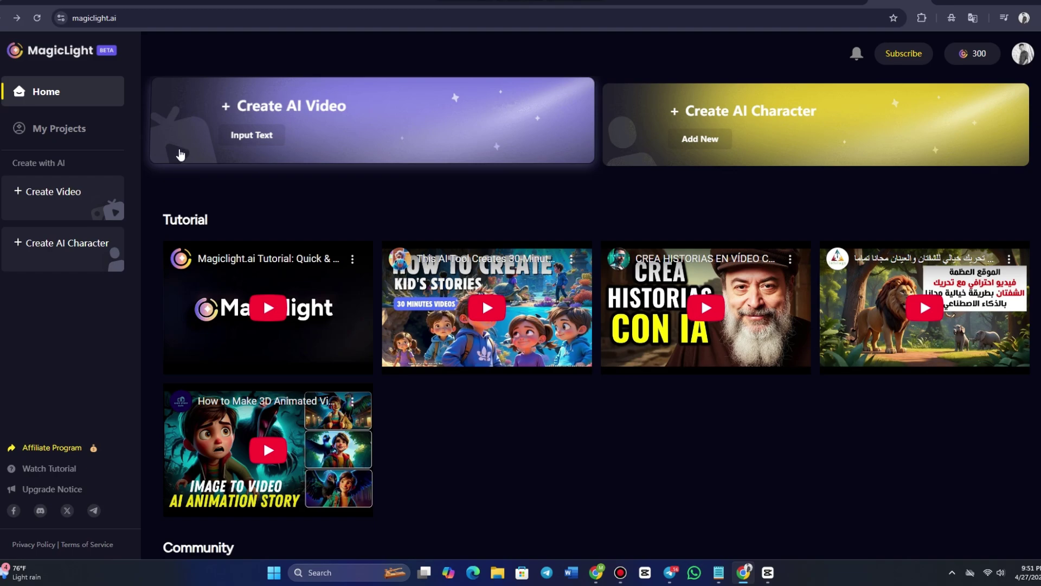
left_click(179, 154)
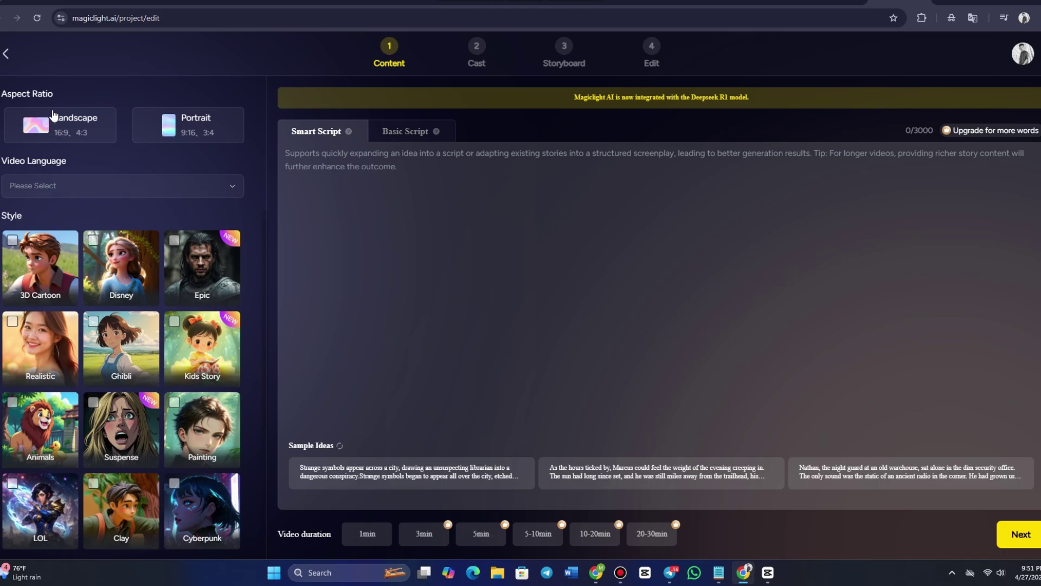
Set the aspect ratio to Portrait and the video duration to 1min.
left_click(77, 133)
left_click(167, 131)
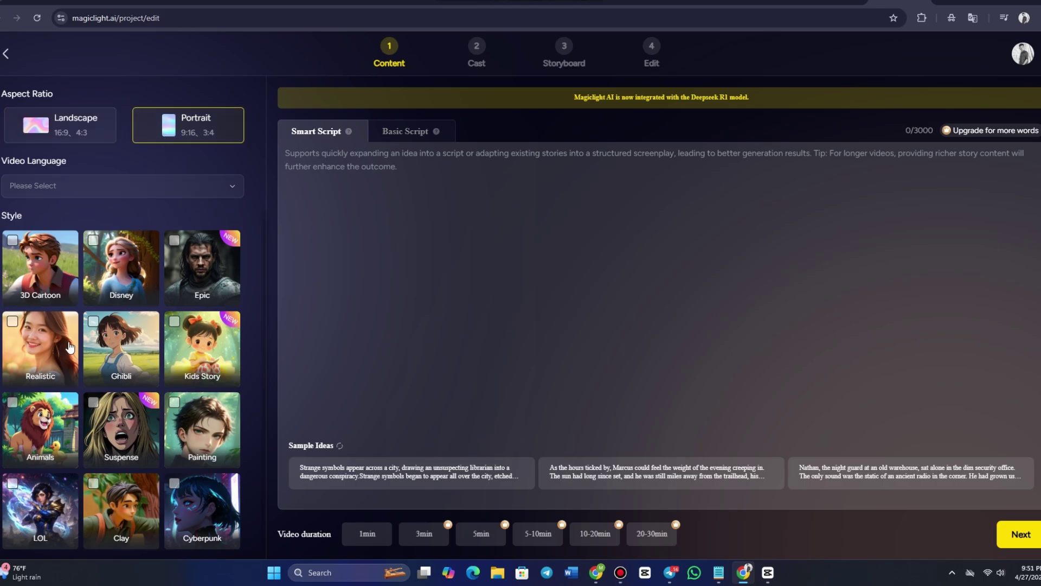
scroll(108, 336, "down", 3)
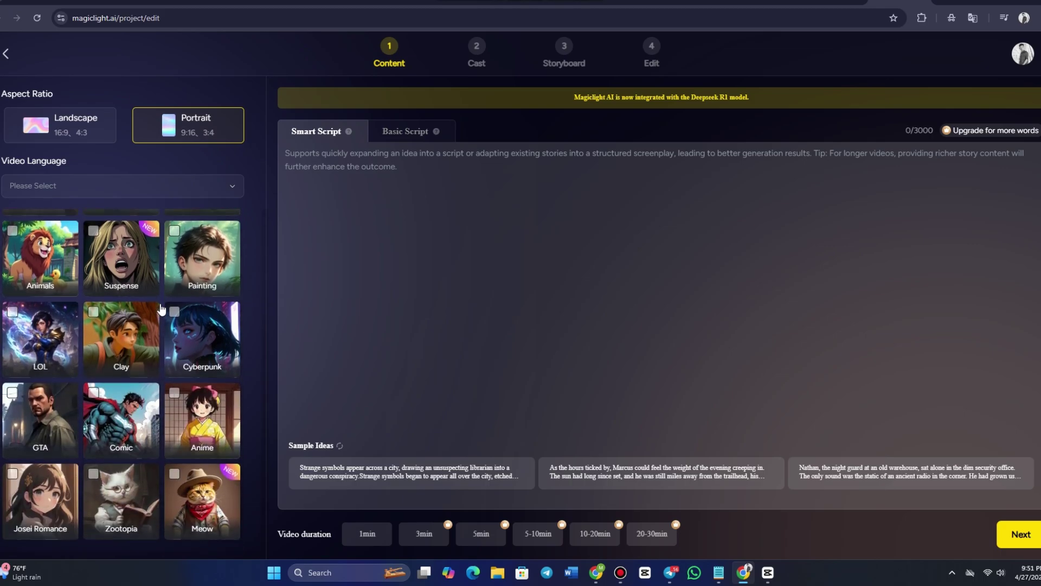
scroll(162, 315, "up", 3)
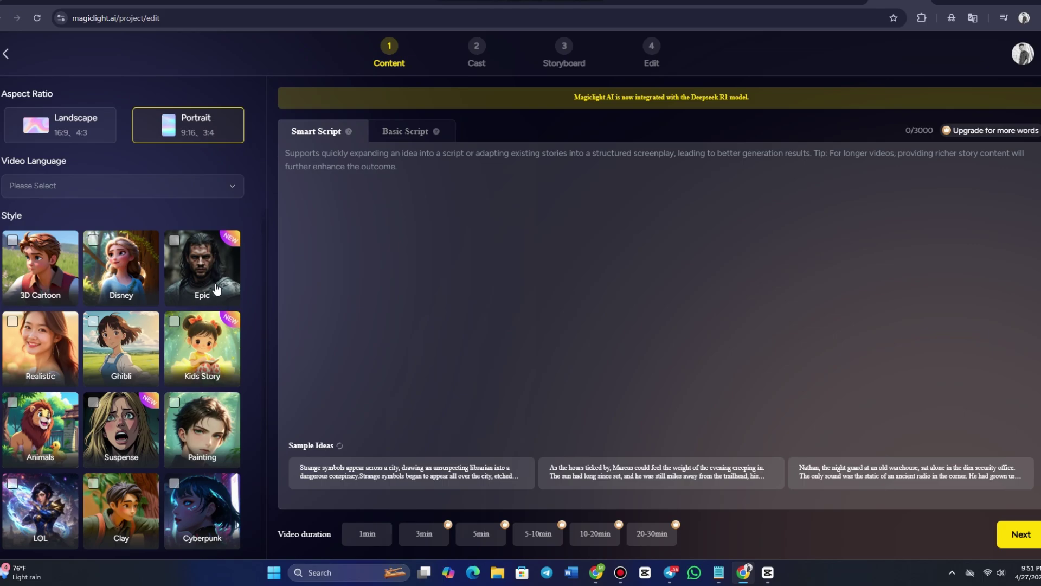
scroll(163, 380, "down", 3)
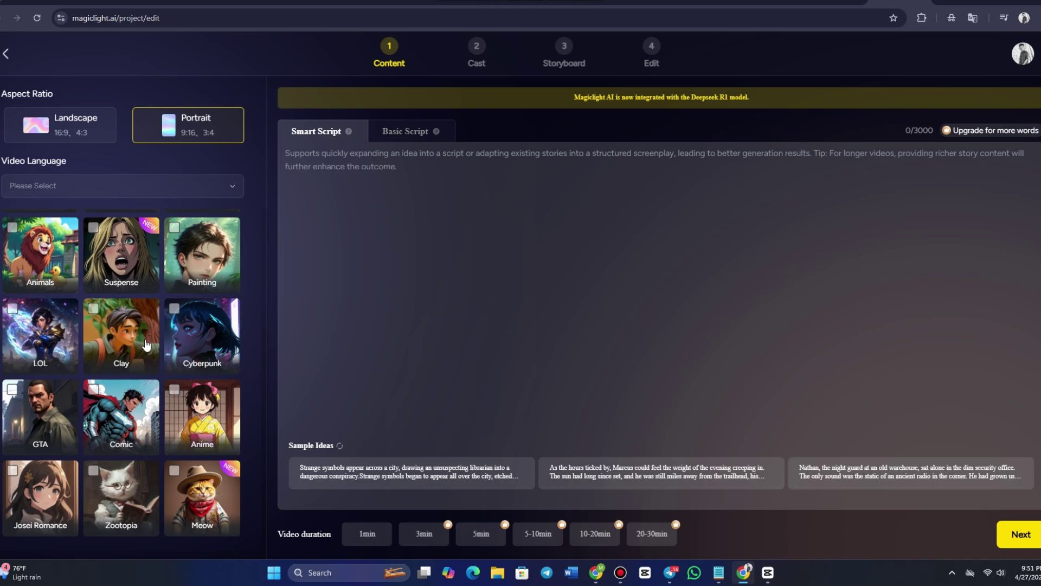
scroll(184, 288, "up", 3)
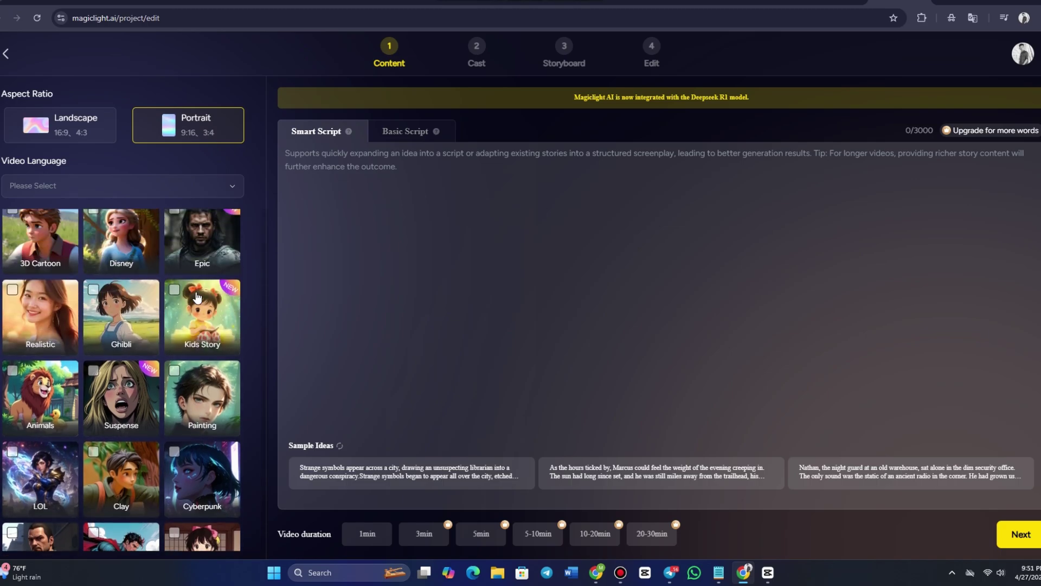
scroll(161, 271, "down", 3)
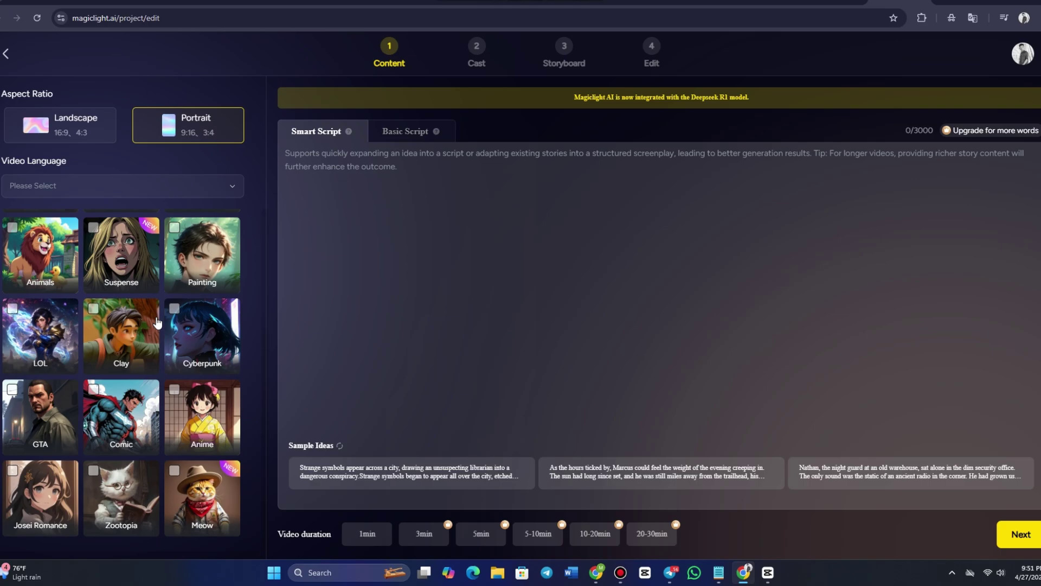
scroll(157, 320, "up", 3)
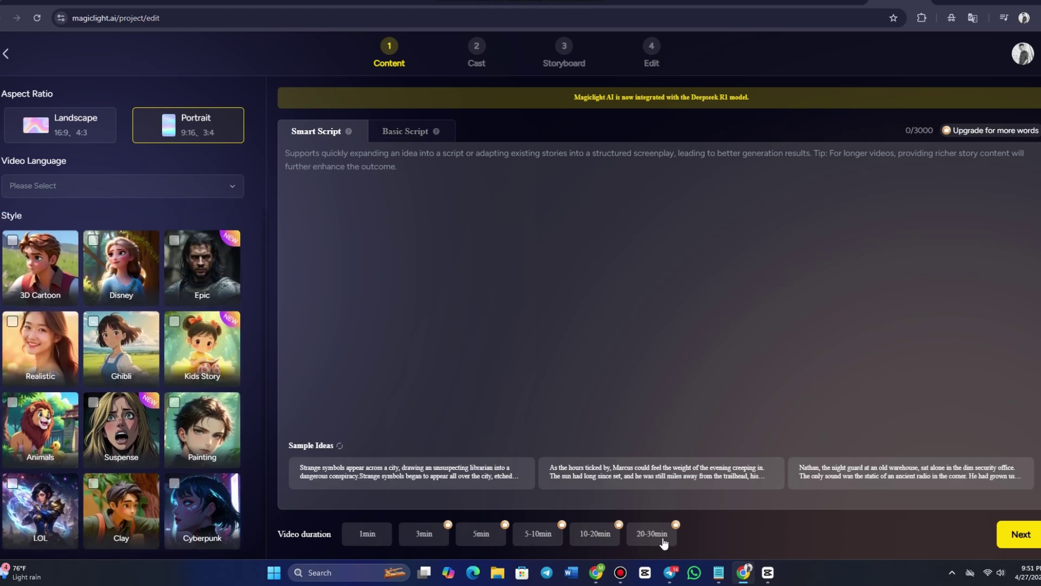
left_click(369, 538)
left_click(407, 140)
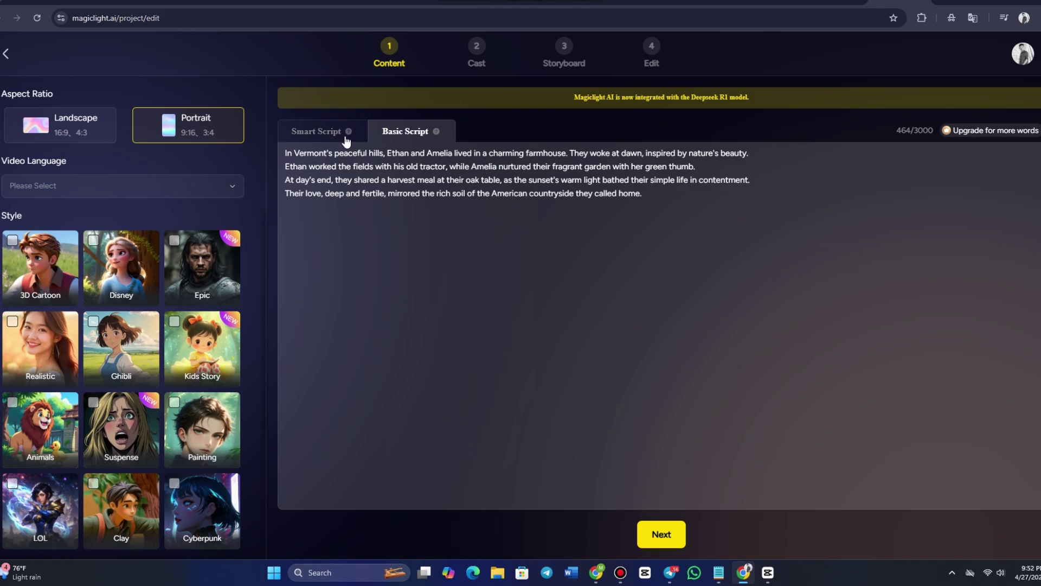
left_click(320, 140)
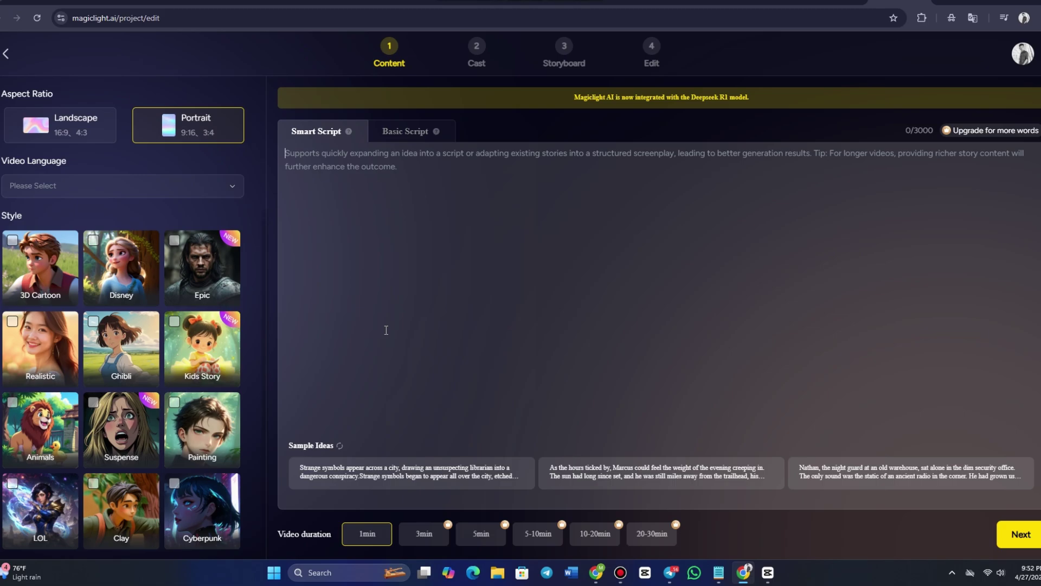
Set the video language to English, load the Marcus sample idea and select its script for replacement.
left_click(218, 187)
left_click(157, 210)
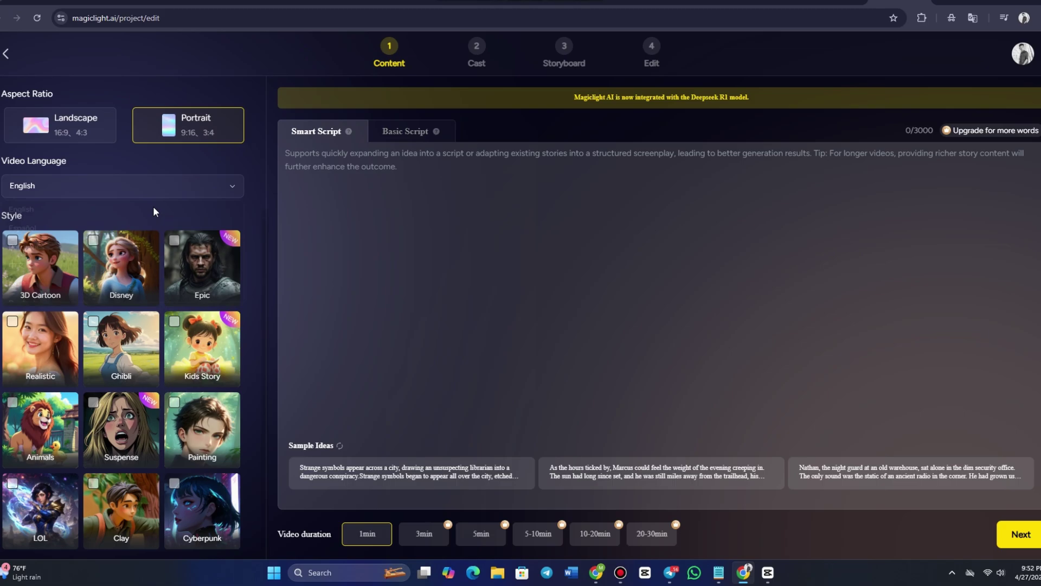
left_click(301, 170)
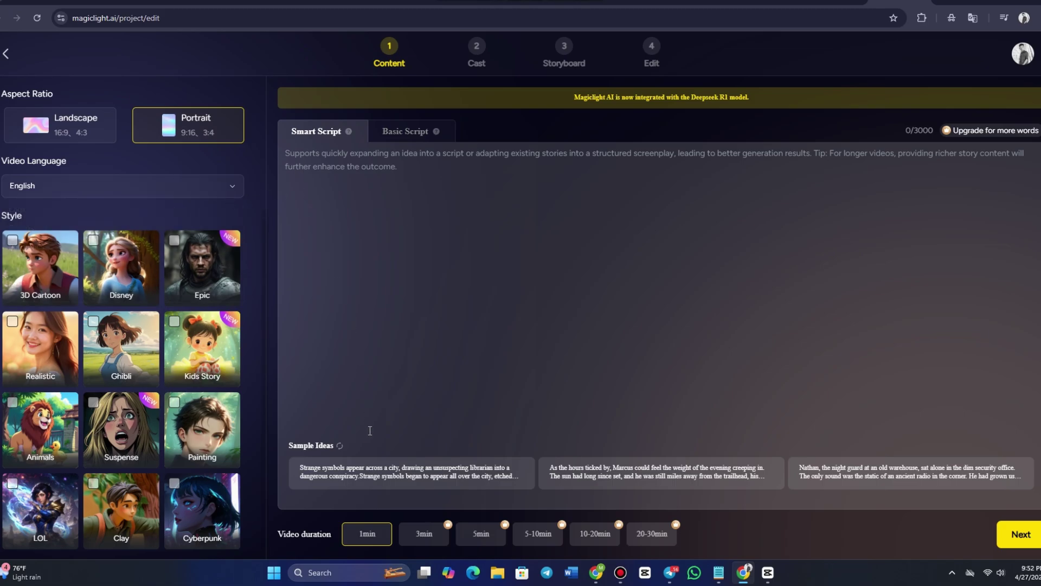
left_click(635, 477)
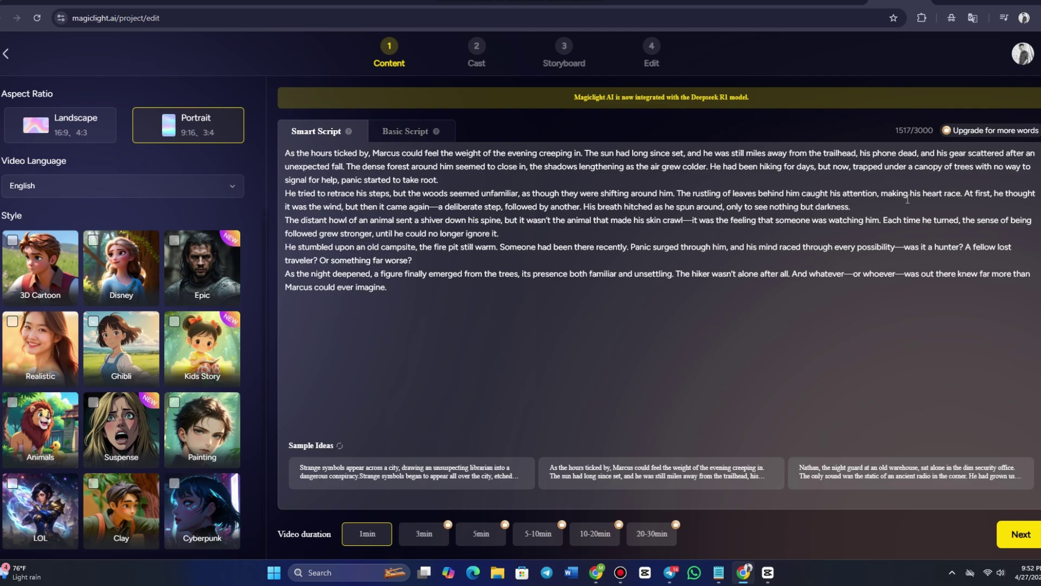
key("ctrl+a")
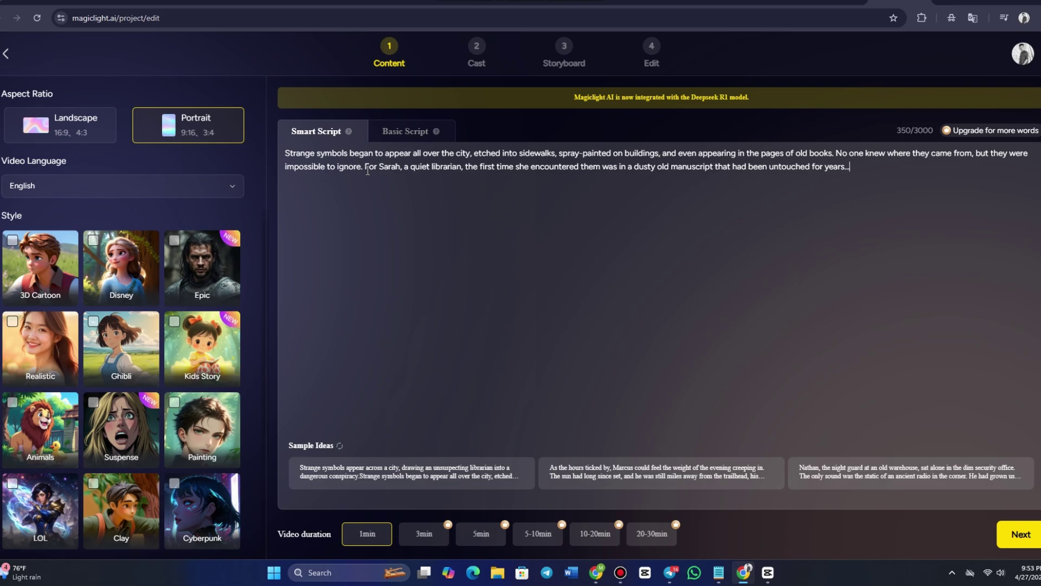
left_click_drag(368, 170, 853, 177)
left_click(861, 177)
Try the Disney, Epic, Realistic, Cyberpunk and 3D Cartoon art styles in turn.
scroll(44, 270, "down", 1)
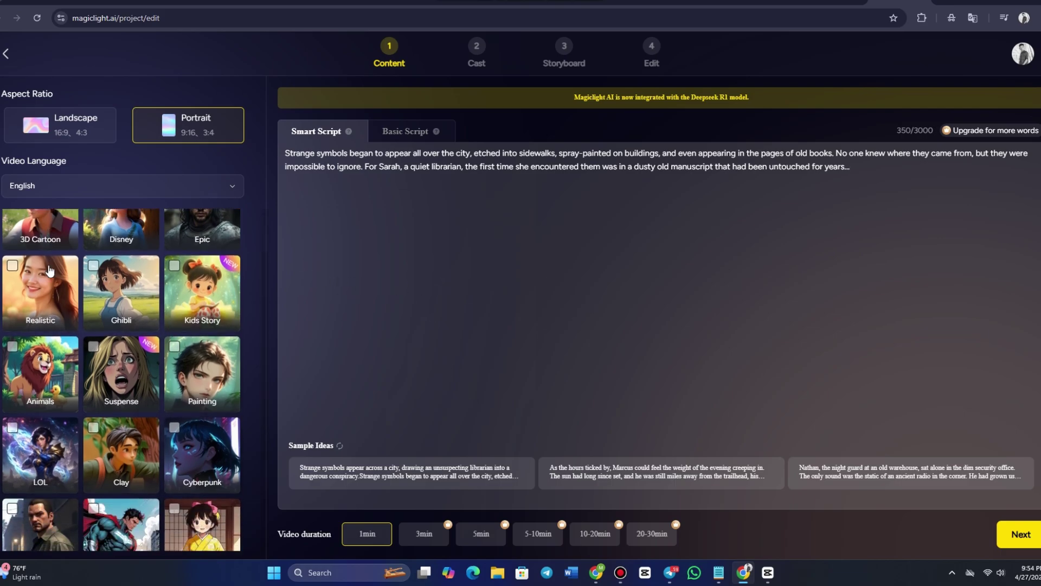
scroll(49, 270, "up", 1)
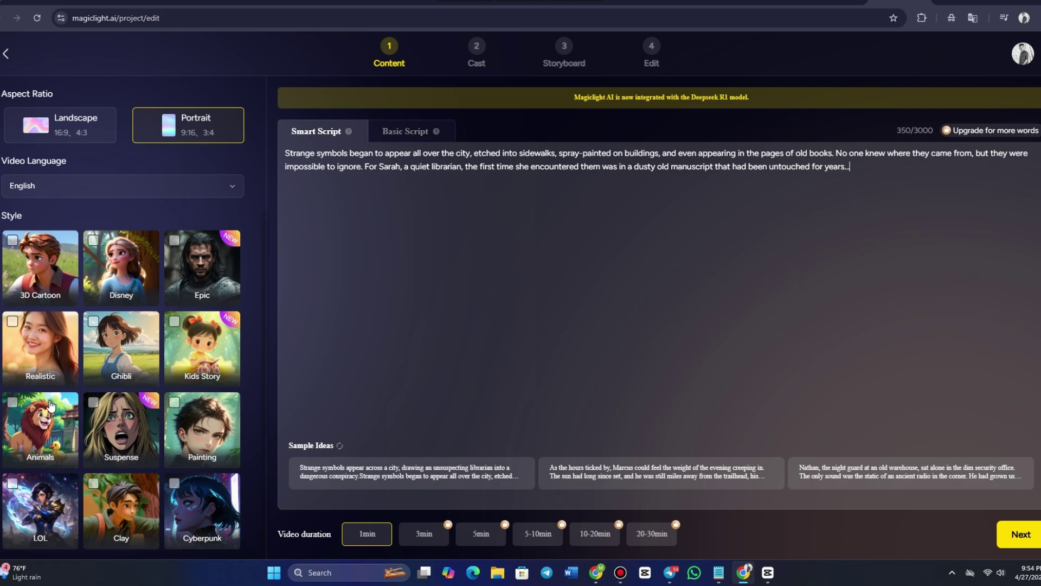
scroll(199, 418, "down", 1)
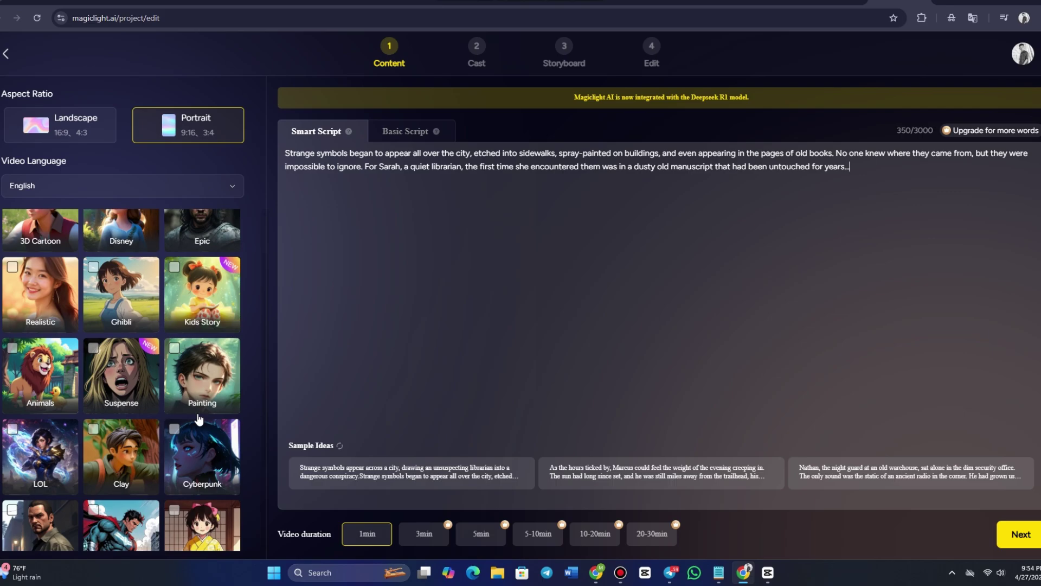
scroll(180, 450, "up", 1)
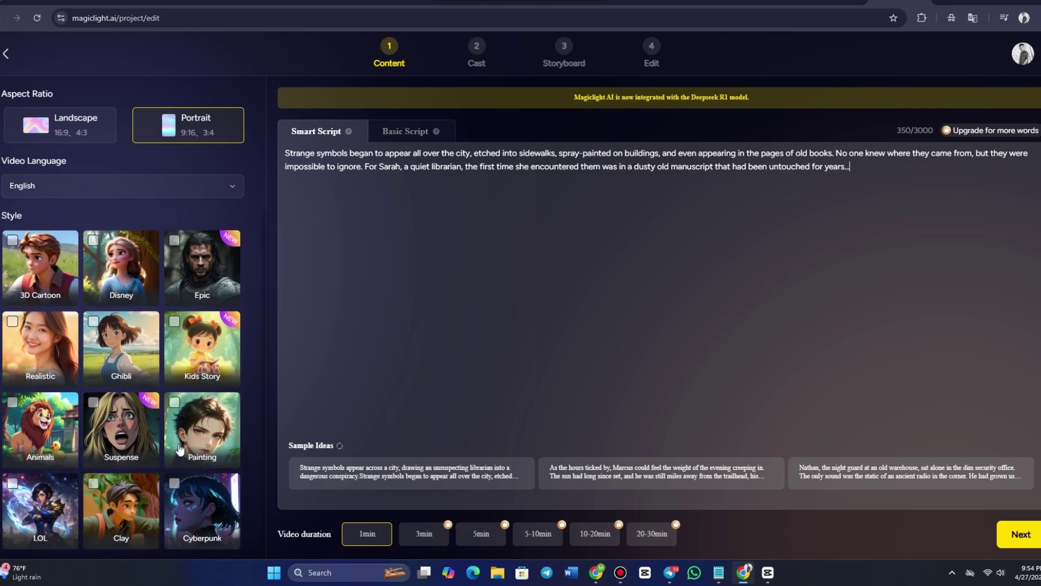
left_click(97, 247)
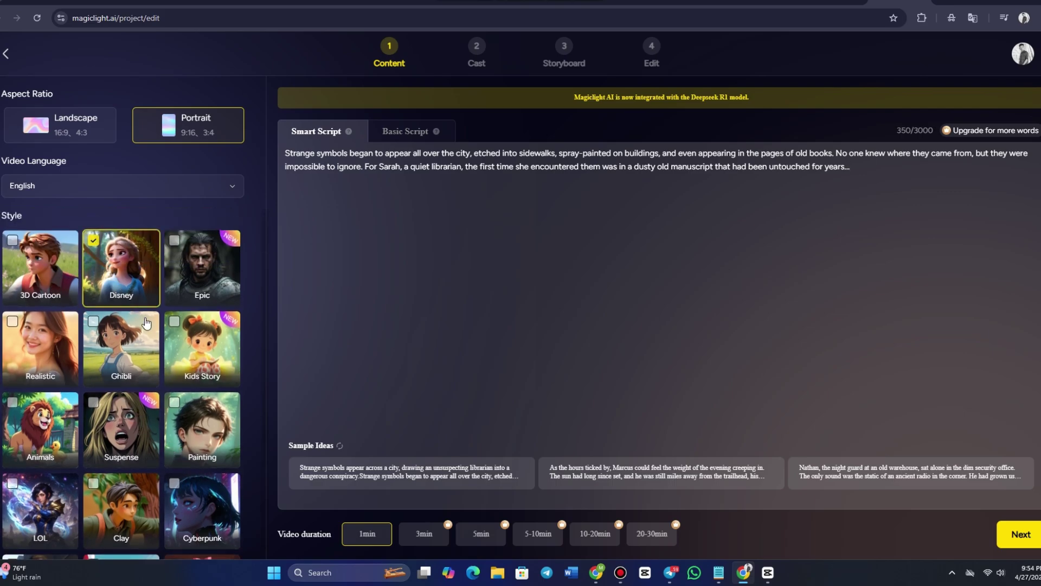
scroll(98, 378, "down", 1)
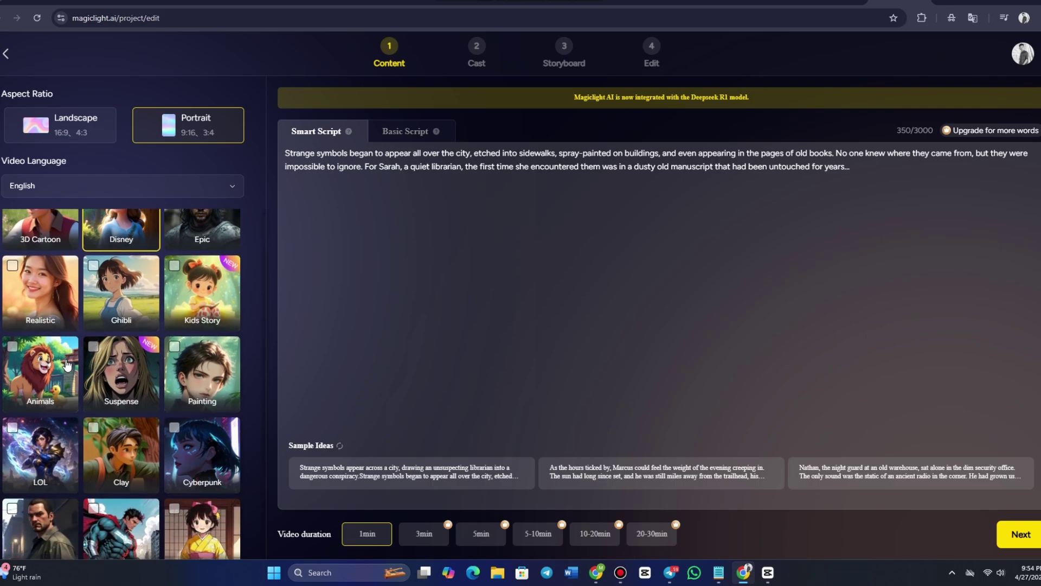
scroll(67, 366, "up", 1)
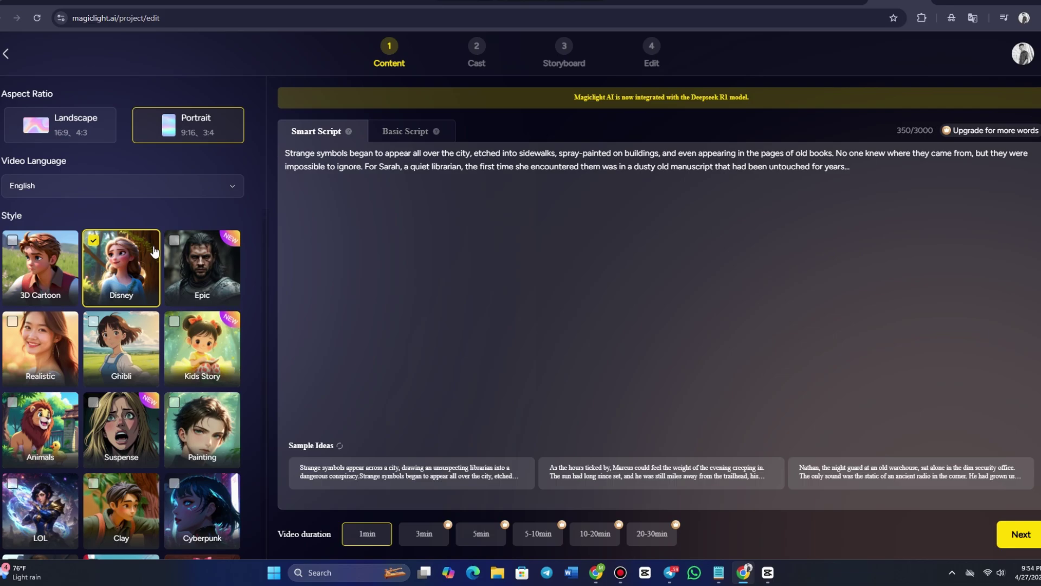
left_click(174, 241)
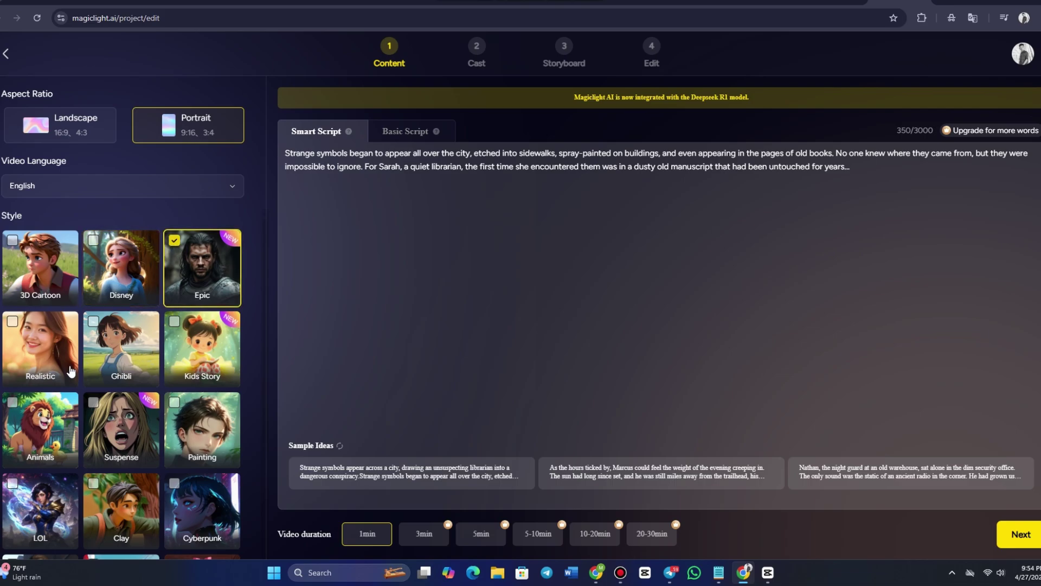
left_click(13, 324)
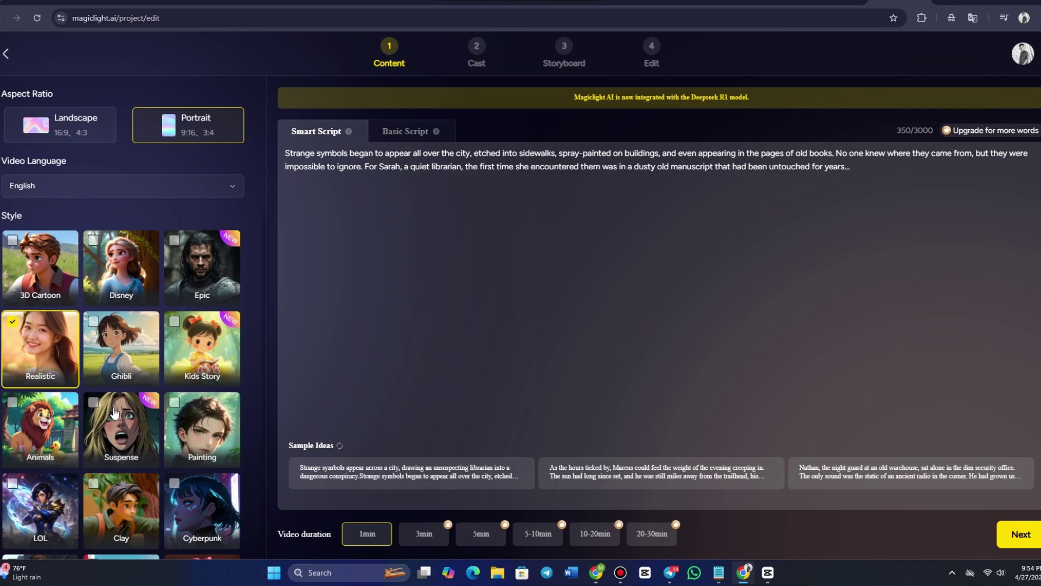
scroll(114, 412, "down", 2)
left_click(200, 400)
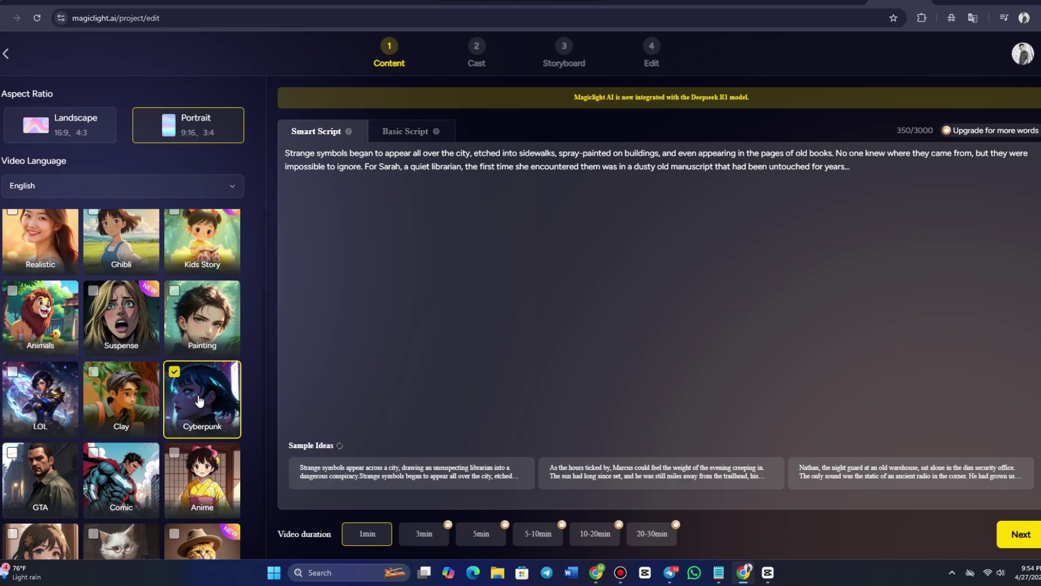
scroll(200, 401, "up", 2)
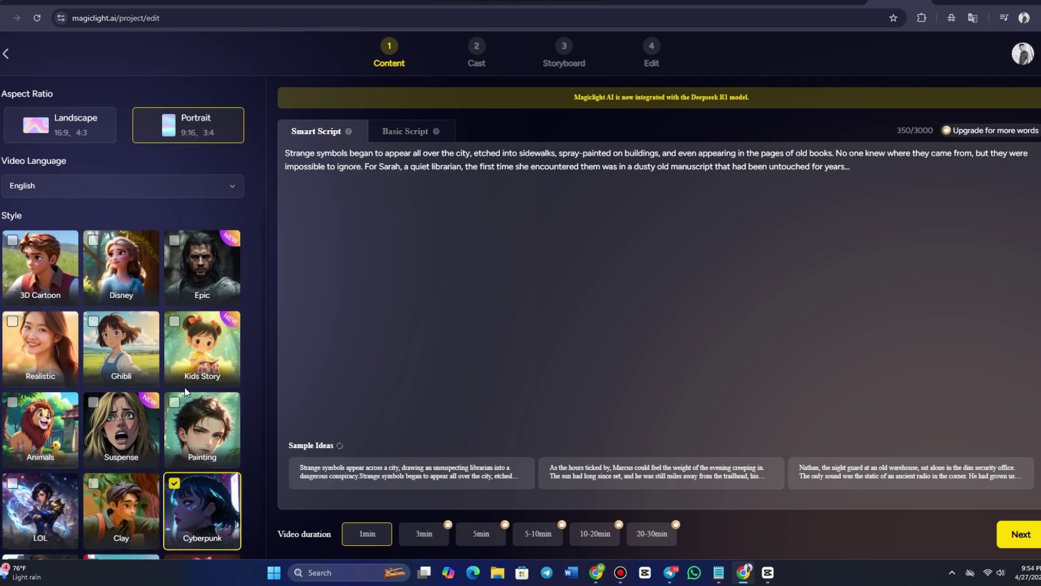
left_click(40, 268)
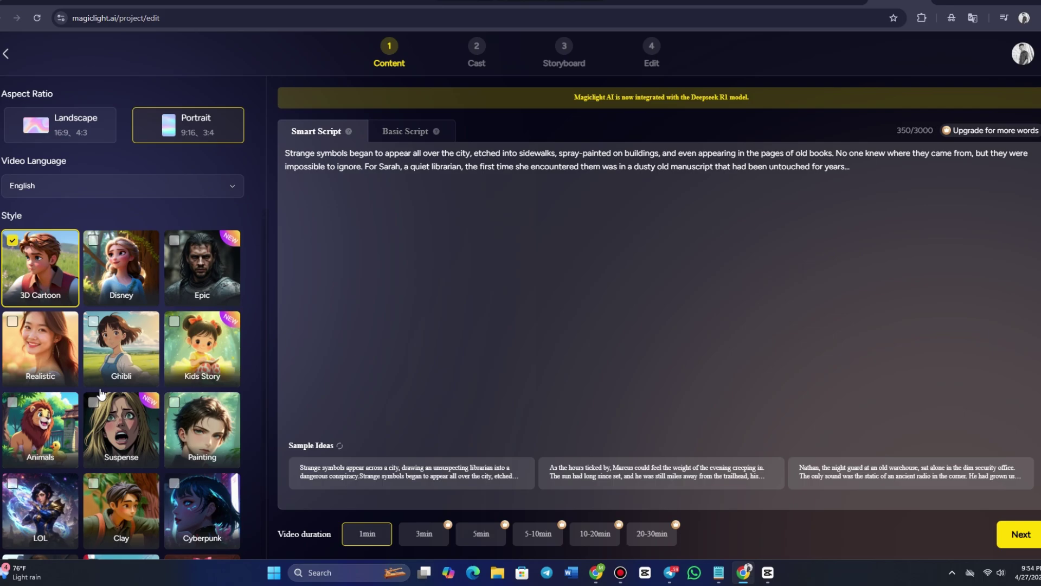
Compare Ghibli with the Meow and Animals styles, settling on Ghibli.
scroll(103, 401, "down", 3)
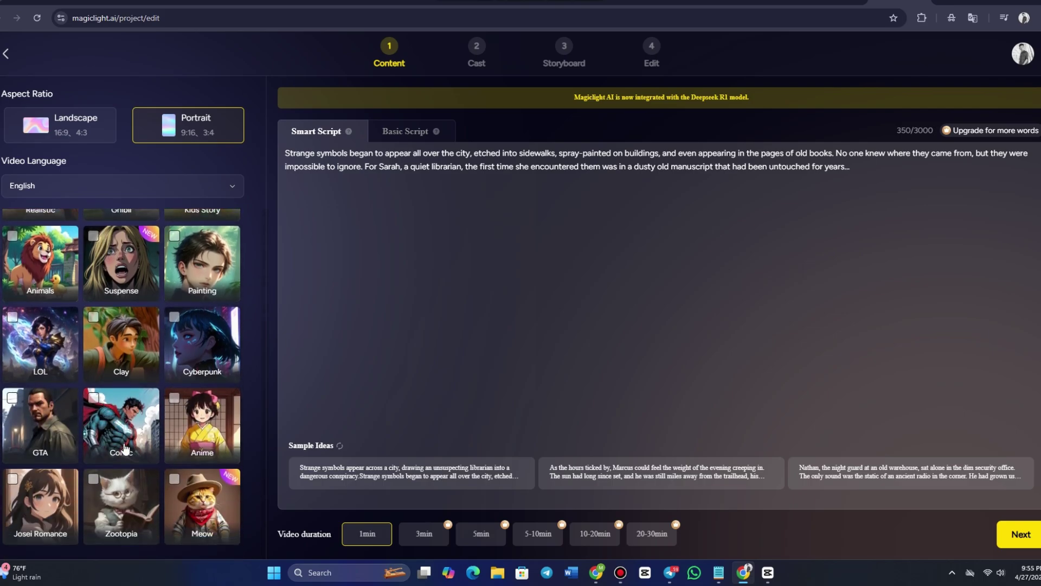
scroll(135, 495, "up", 3)
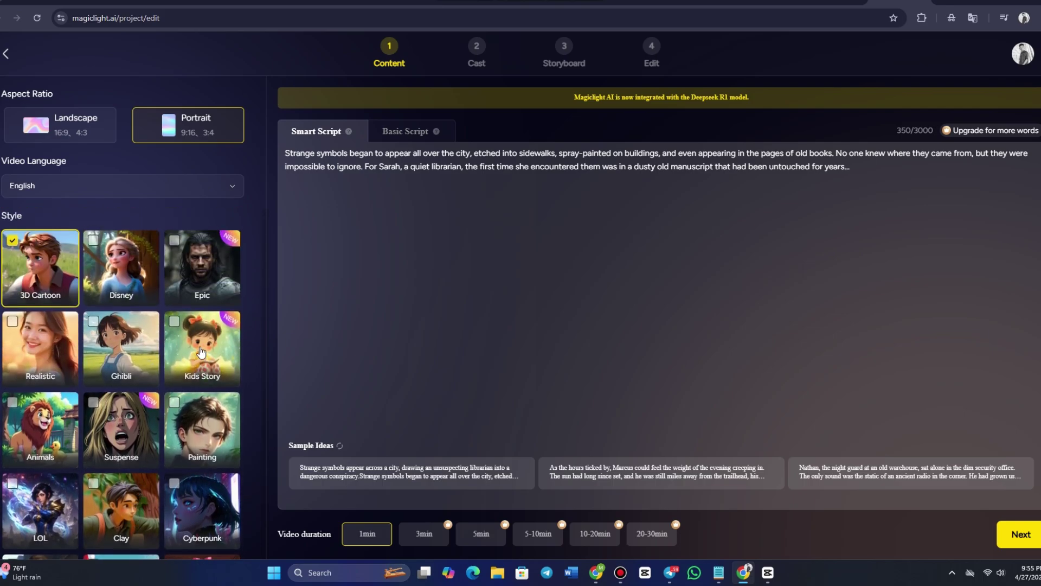
left_click(142, 382)
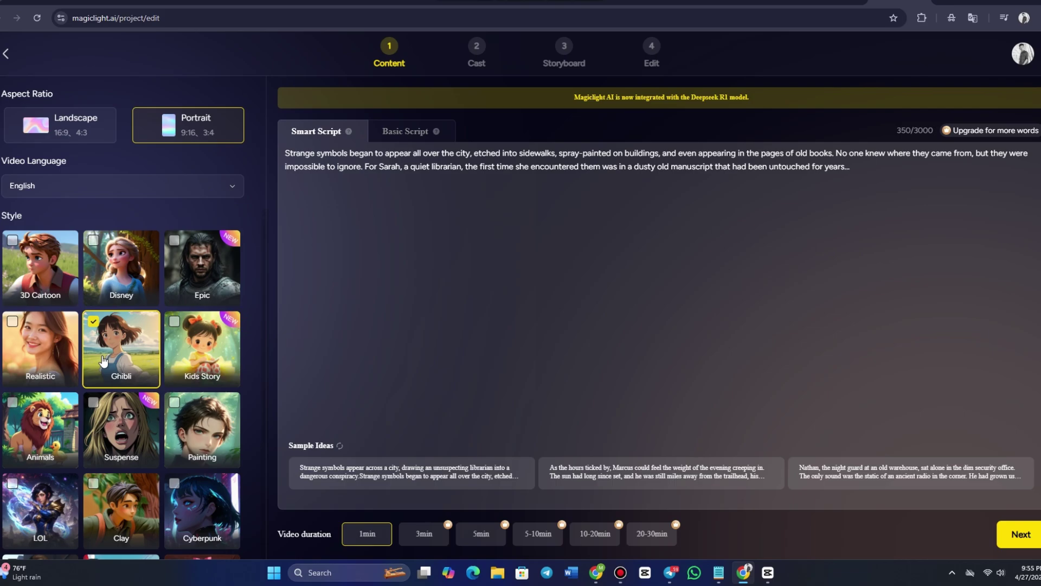
scroll(102, 362, "down", 3)
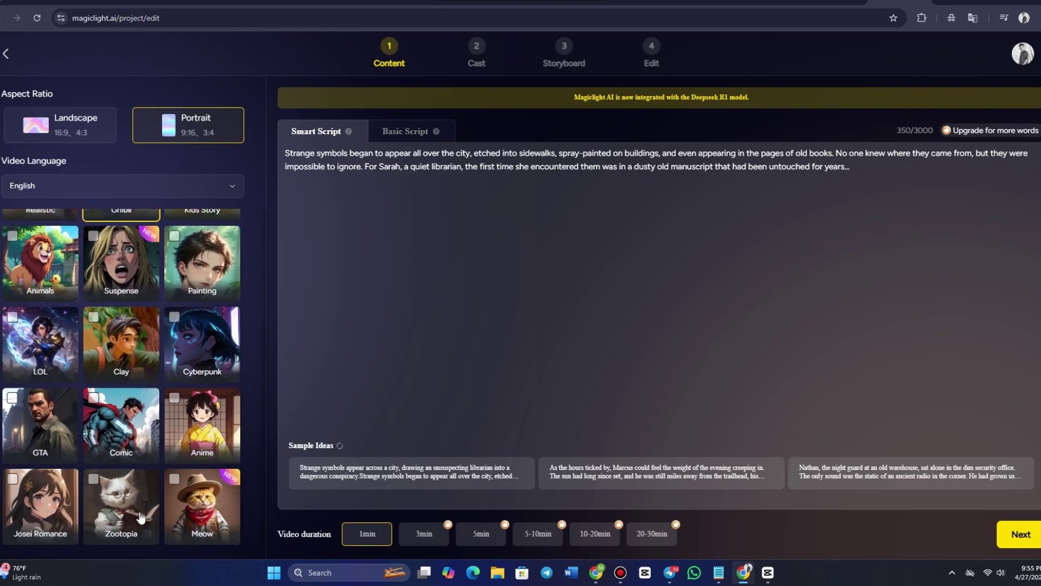
left_click(202, 509)
left_click(29, 286)
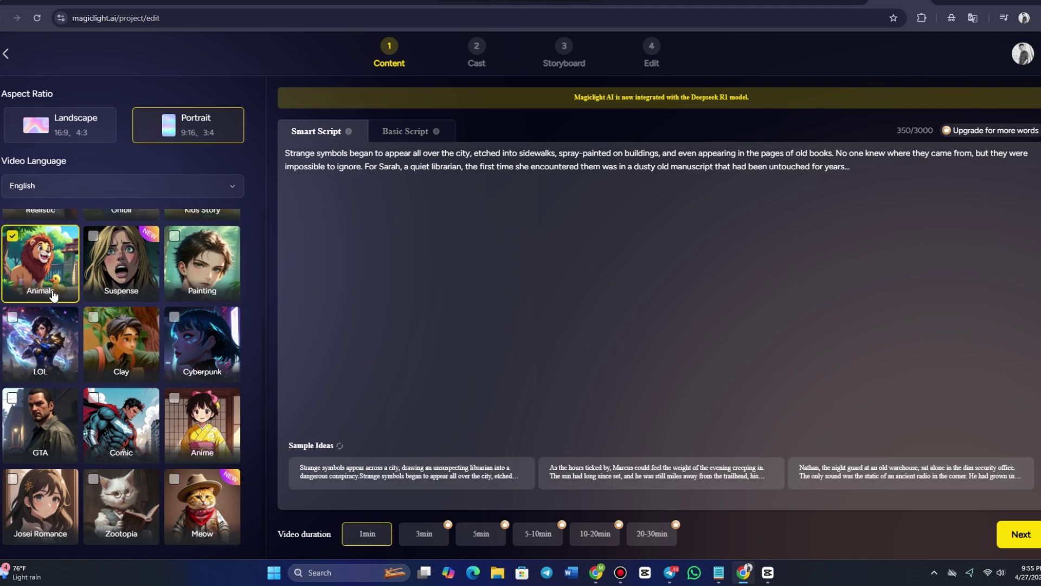
scroll(108, 347, "up", 3)
left_click(107, 343)
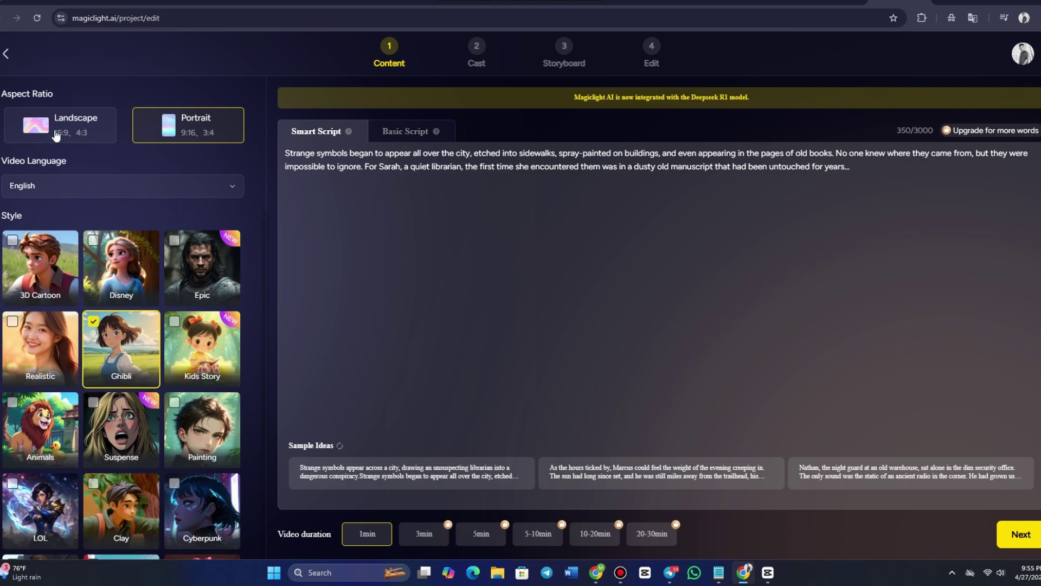
Toggle the aspect ratio between Landscape and Portrait, finishing on Landscape 16:9.
left_click(93, 140)
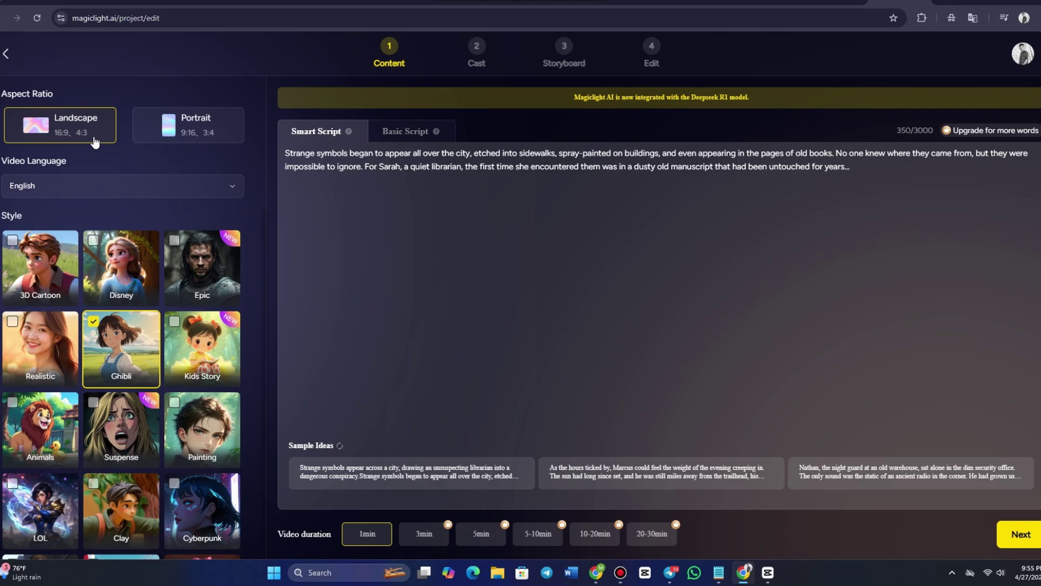
left_click(215, 133)
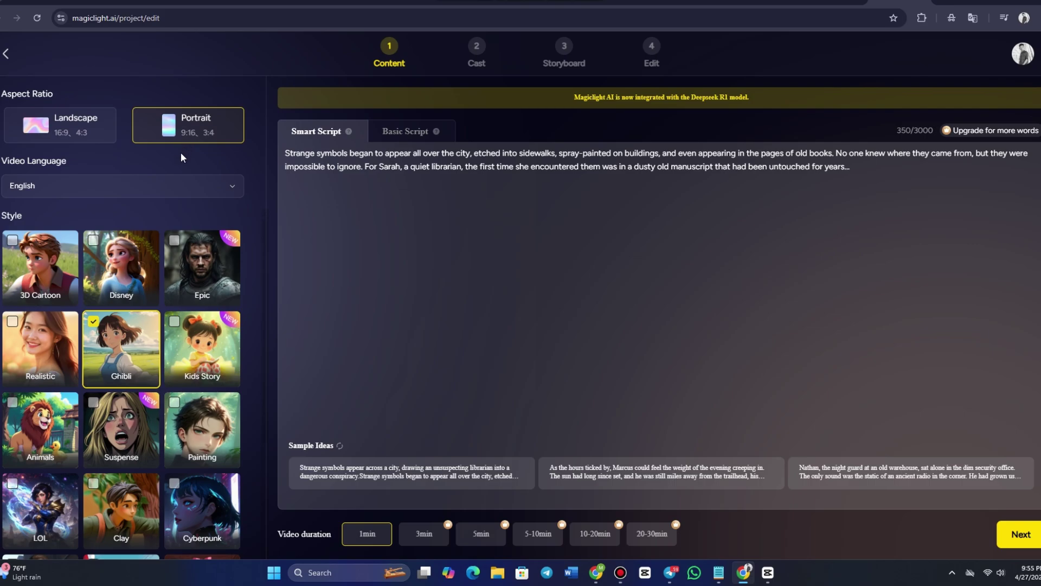
left_click(63, 141)
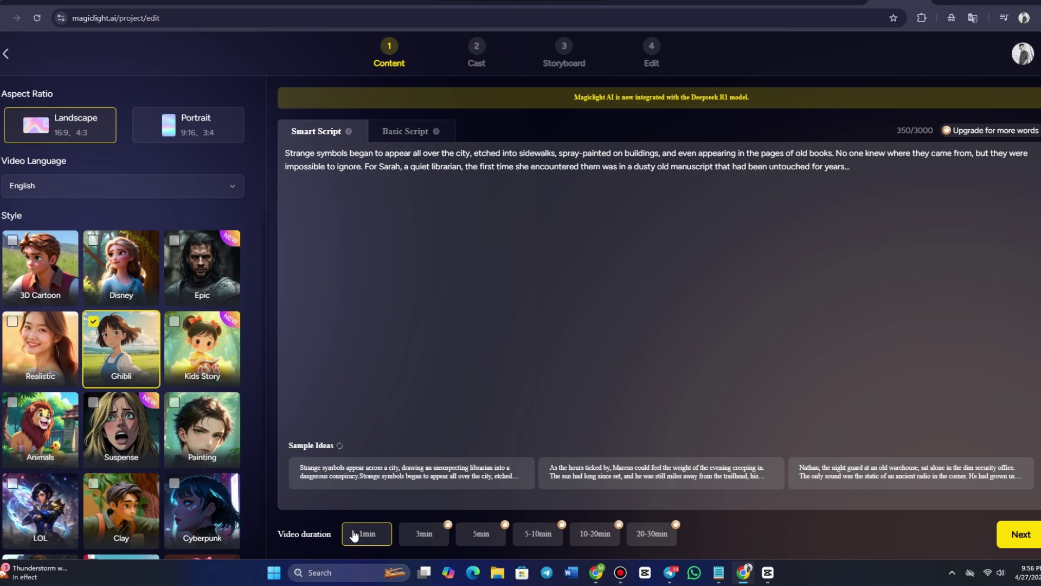
Submit the content settings and return to the browser showing the Symbol City storyboard.
left_click(1025, 543)
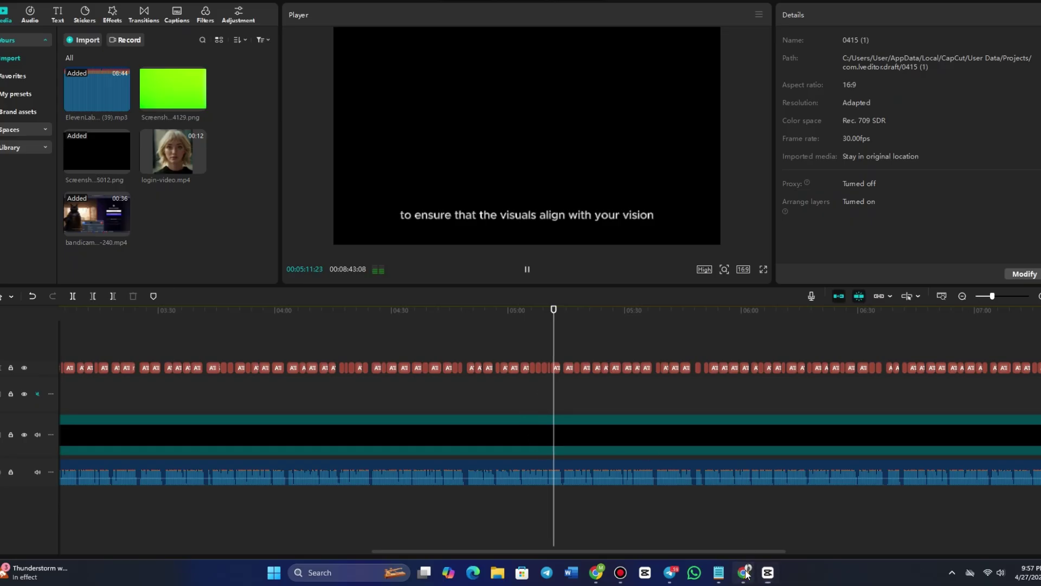
left_click(743, 572)
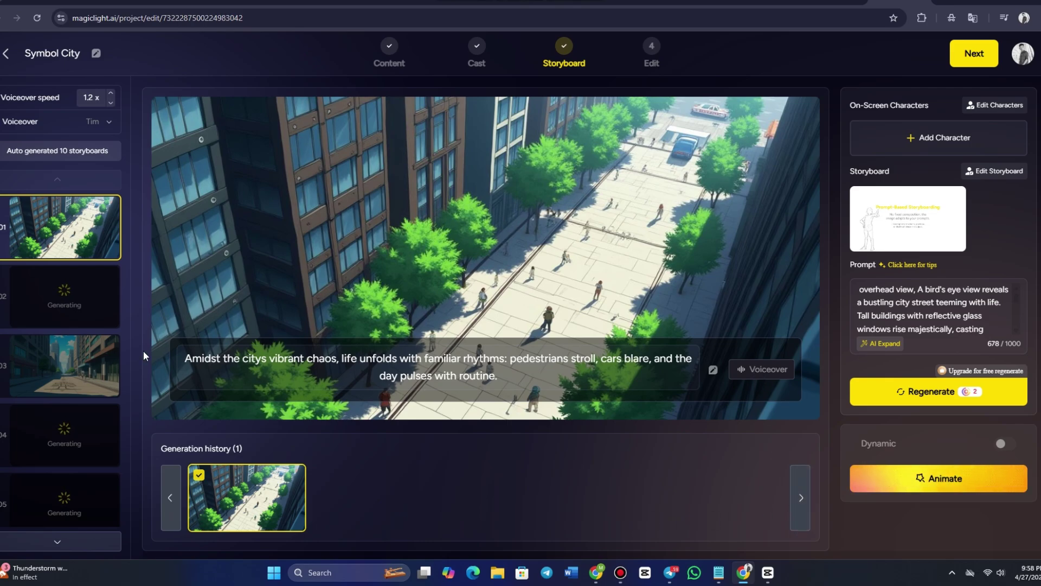
Review storyboard scenes 01, 02, 03, 06, 08 and 09, ending on scene 02's etched pavement.
left_click(75, 364)
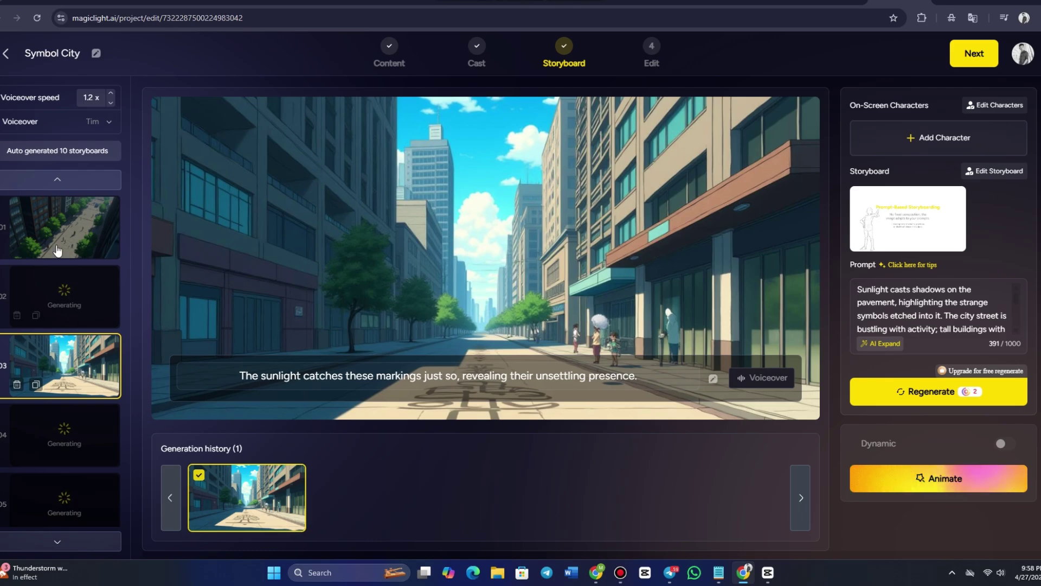
left_click(58, 246)
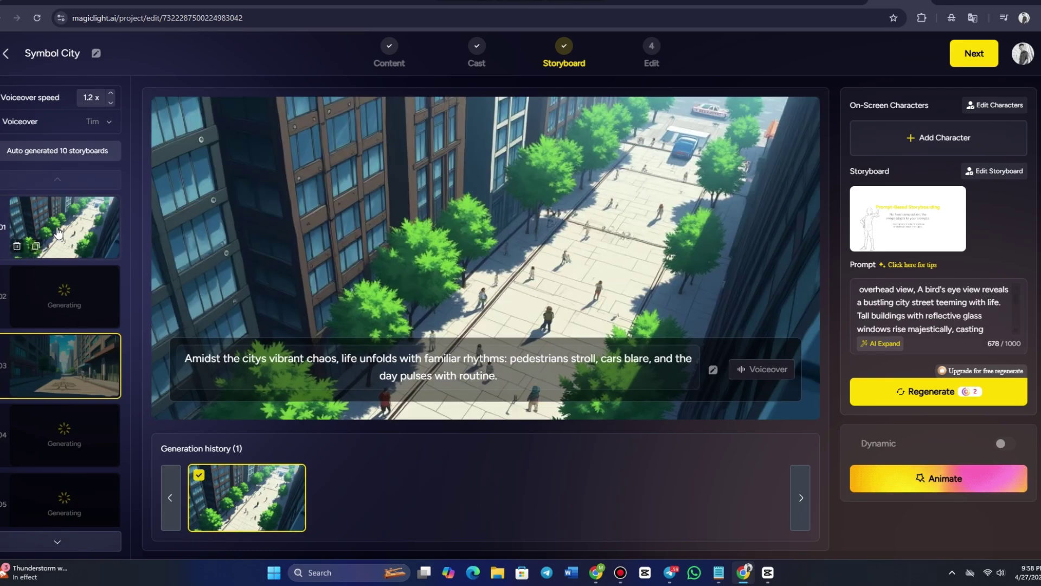
left_click(73, 305)
scroll(72, 418, "down", 5)
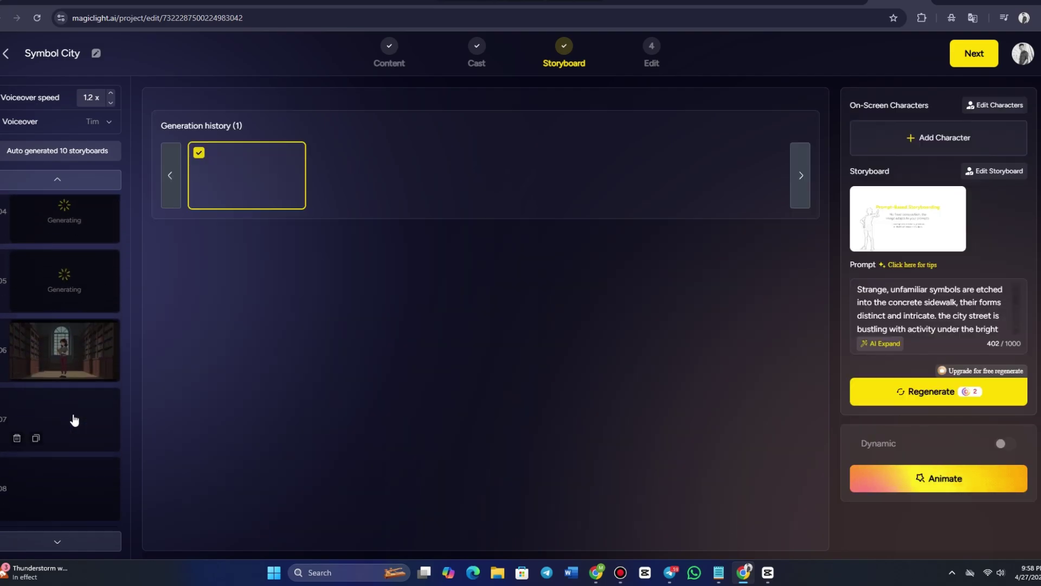
scroll(74, 419, "down", 1)
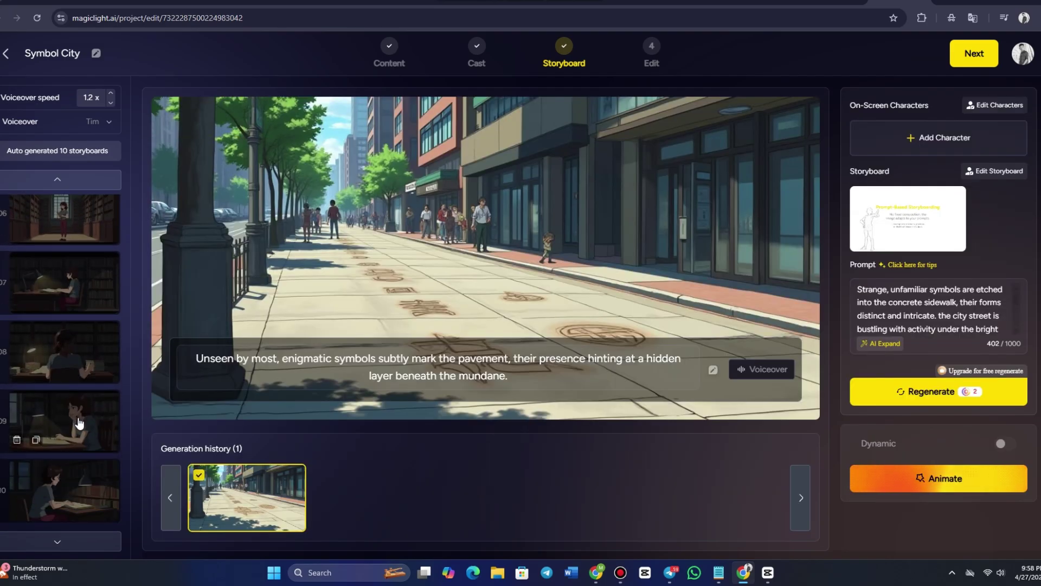
scroll(77, 413, "up", 2)
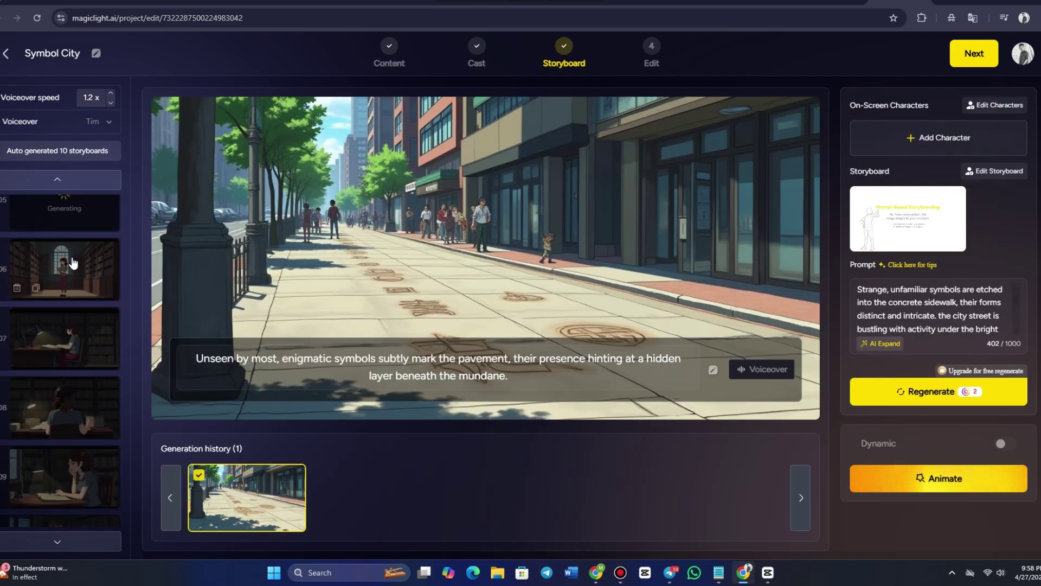
left_click(74, 362)
key("Up")
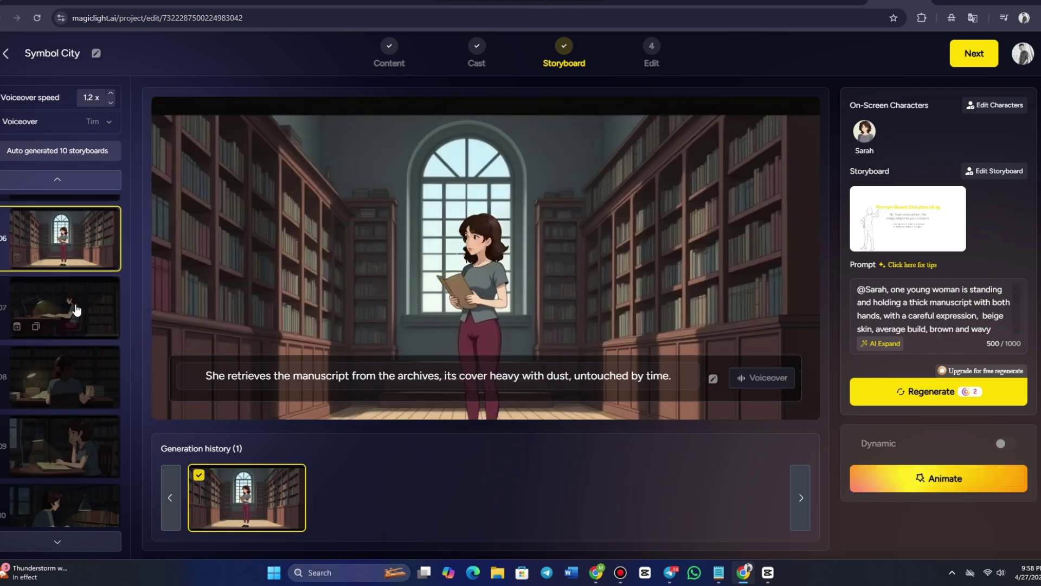
left_click(82, 386)
left_click(84, 445)
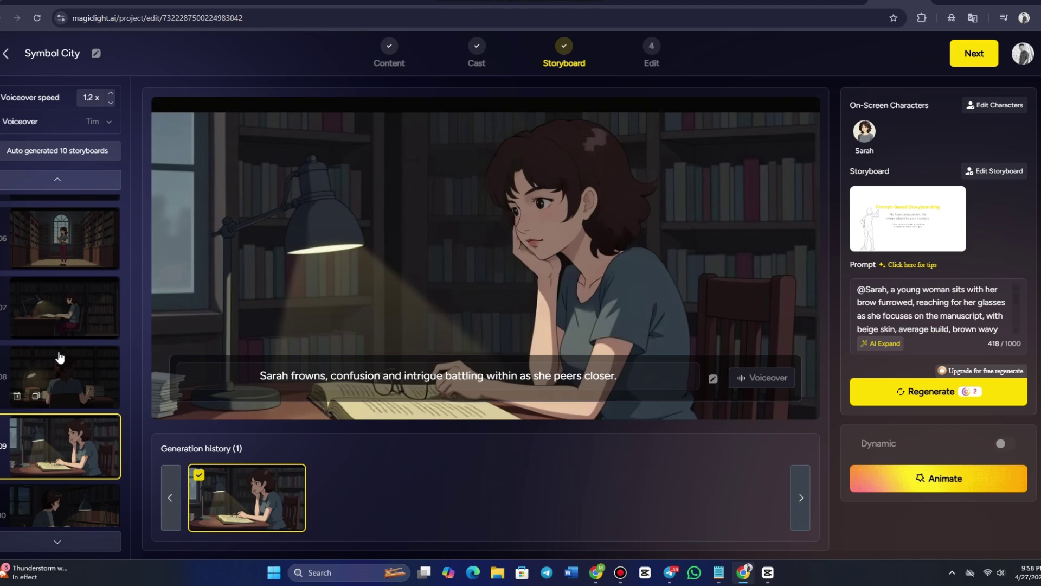
scroll(58, 355, "up", 5)
left_click(37, 248)
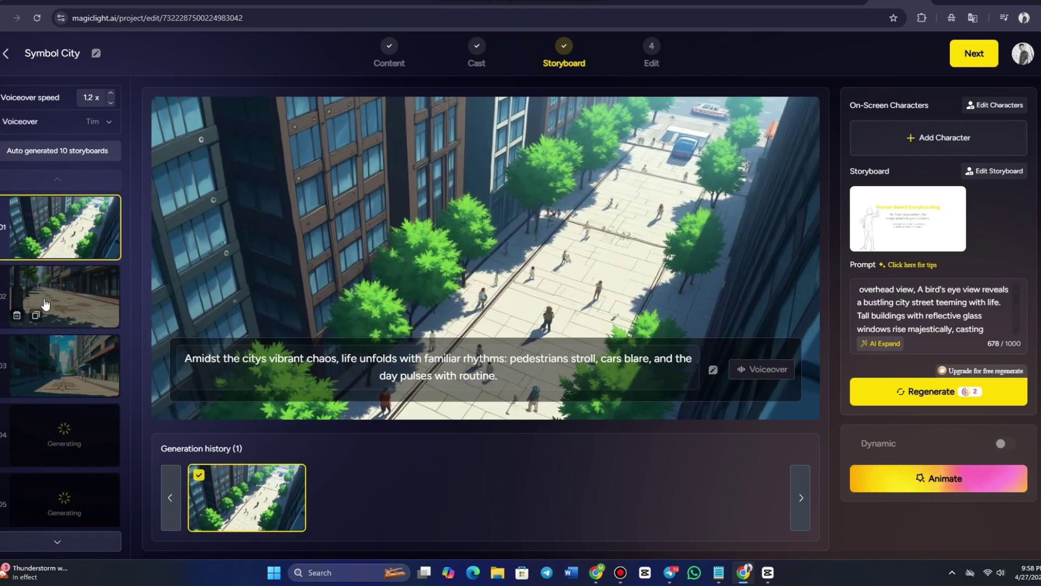
left_click(77, 306)
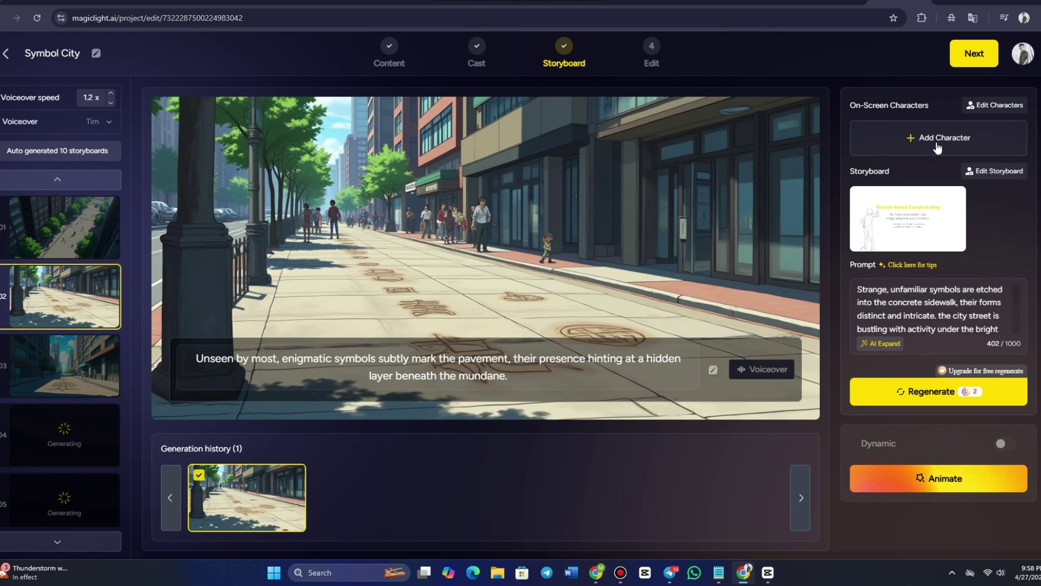
Keep and preview Tim as scene 02's narrator voice, then attempt Next and return to scene 01.
left_click(762, 370)
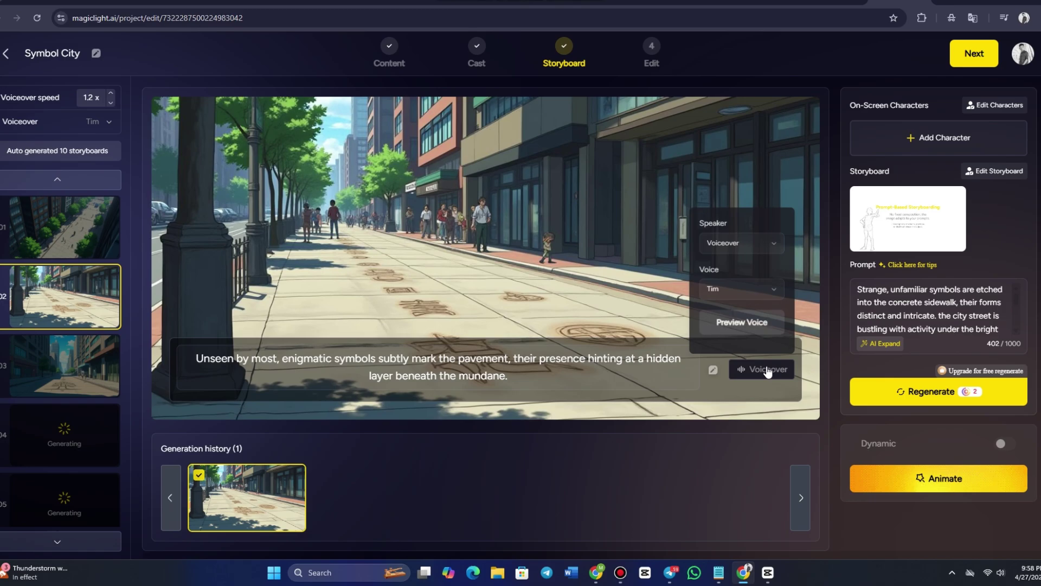
left_click(727, 282)
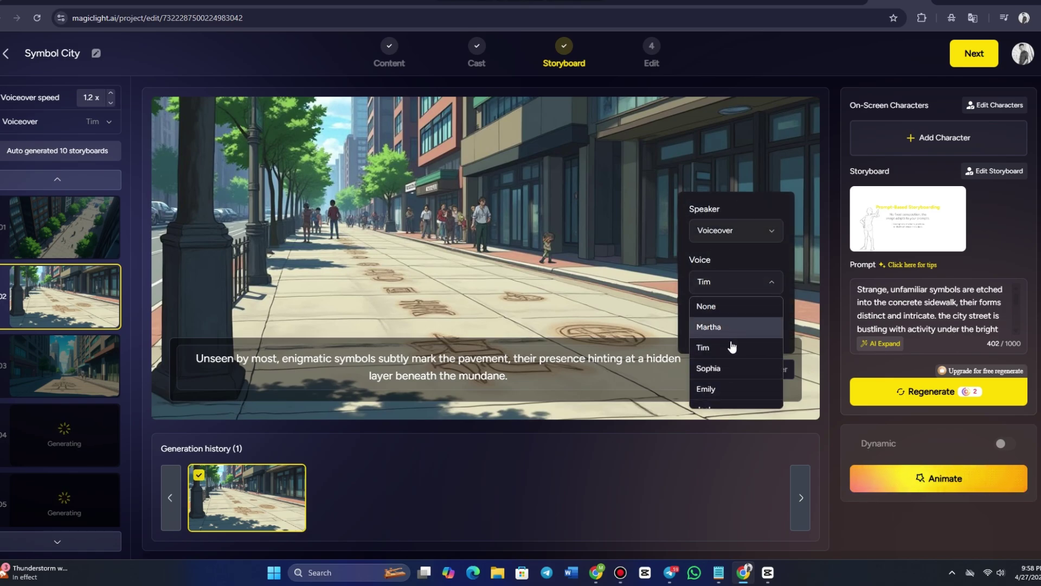
left_click(731, 347)
left_click(727, 324)
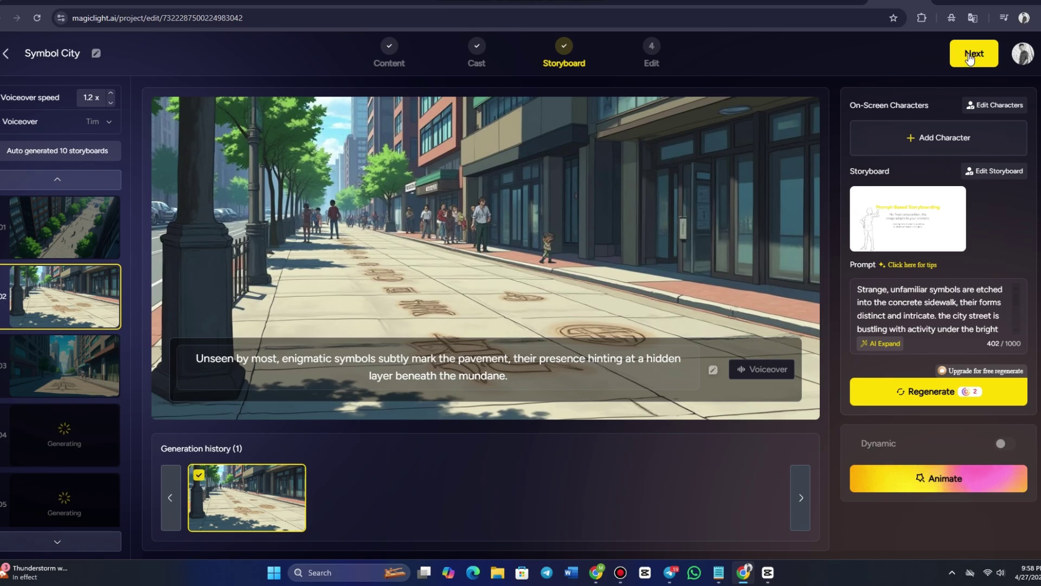
left_click(953, 64)
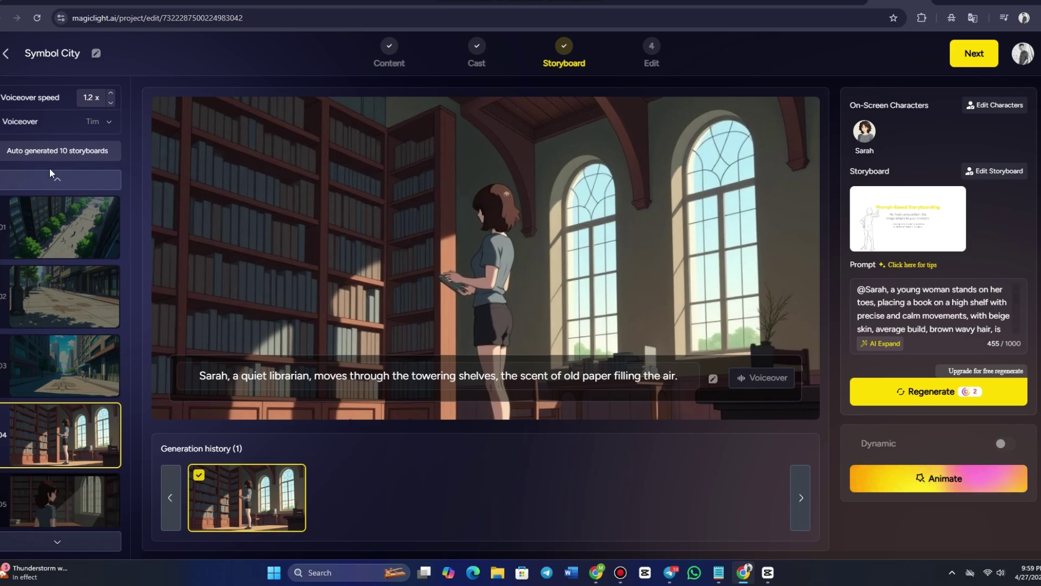
left_click(52, 233)
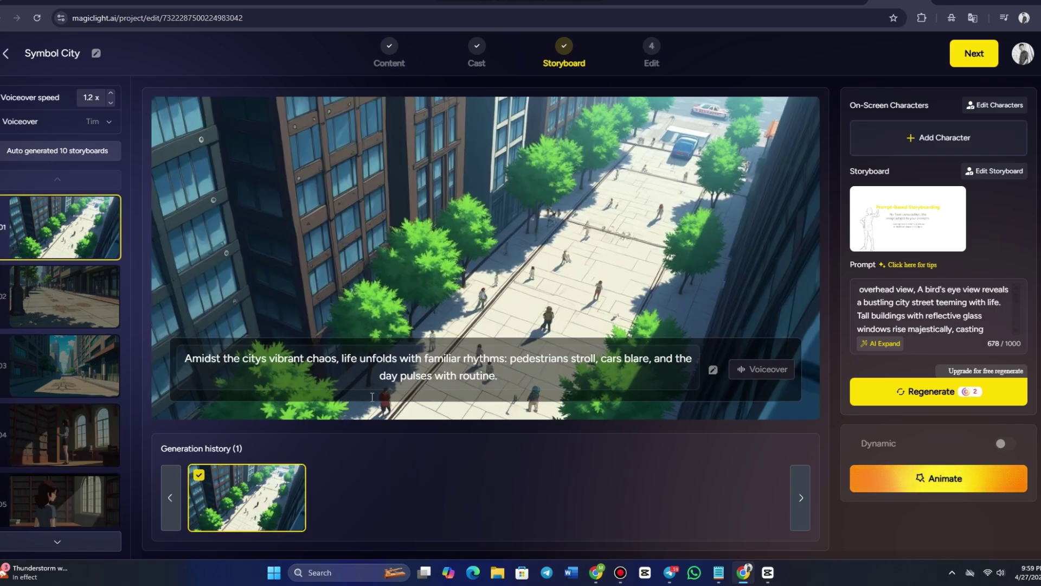
Choose Animate Pro to animate all frames, then close the pricing plans that appear.
left_click(11, 270)
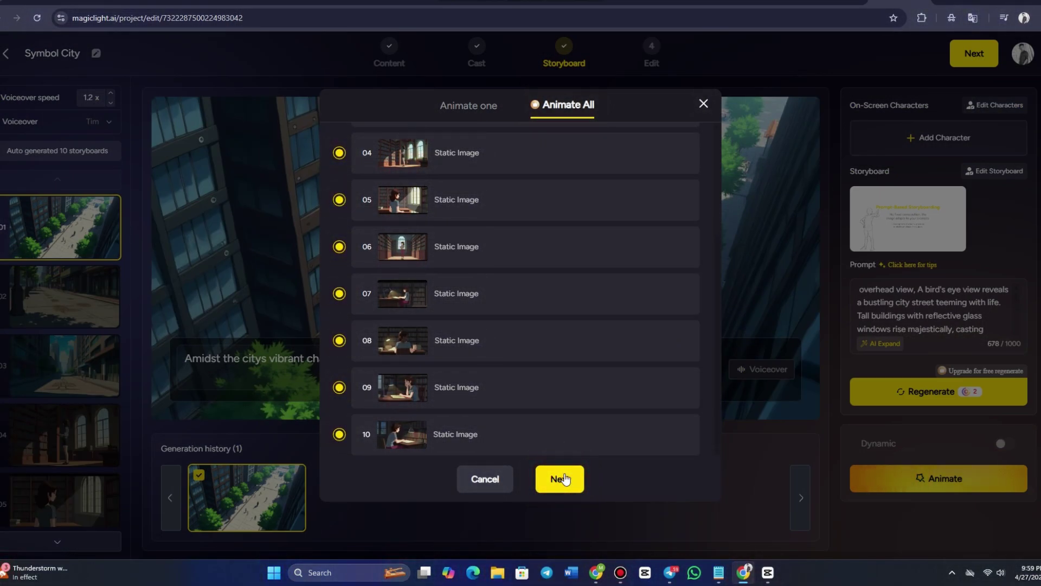
left_click(560, 479)
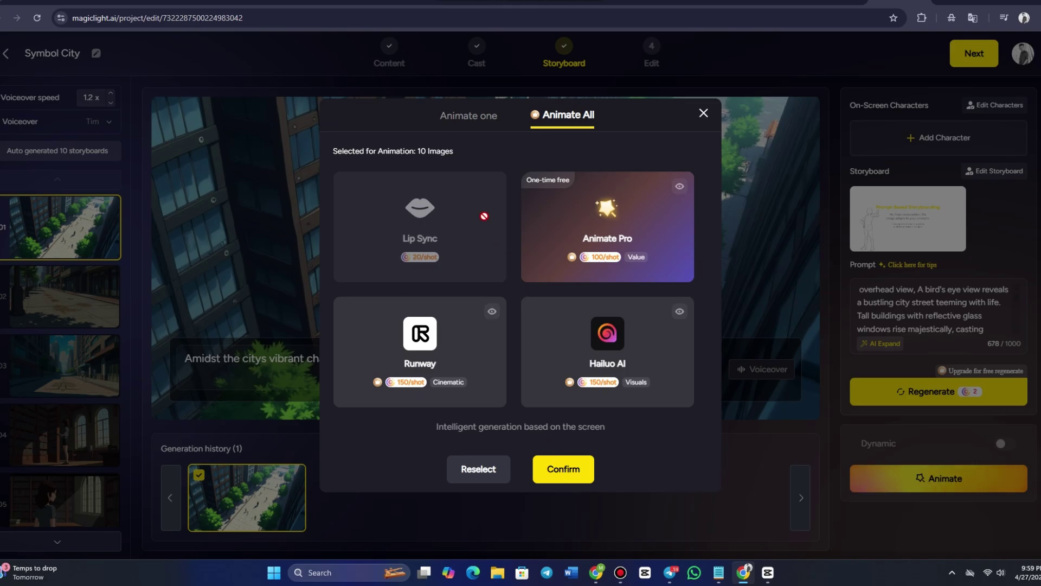
left_click(638, 220)
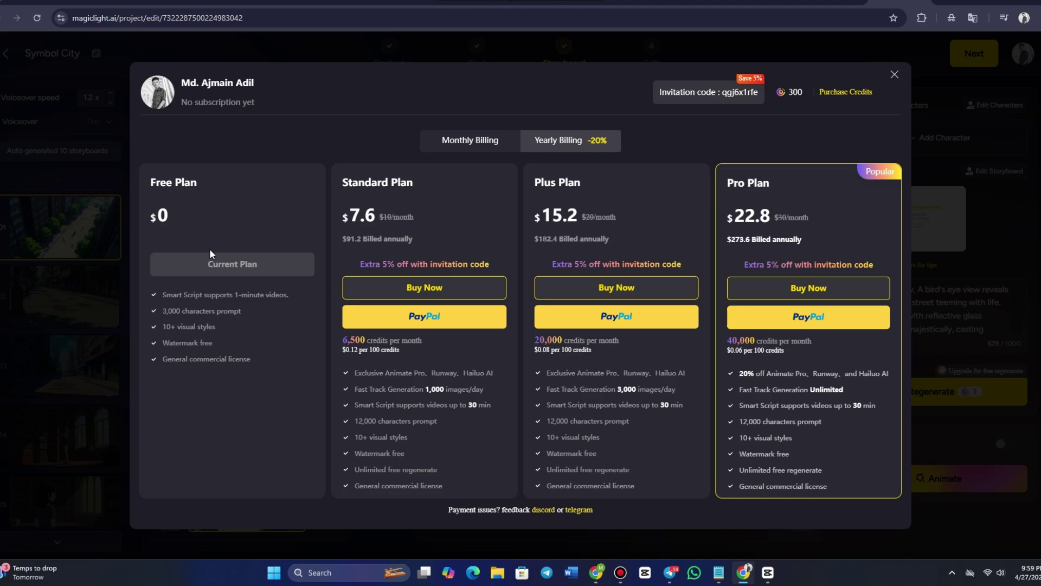
triple_click(275, 368)
left_click(302, 225)
left_click(894, 77)
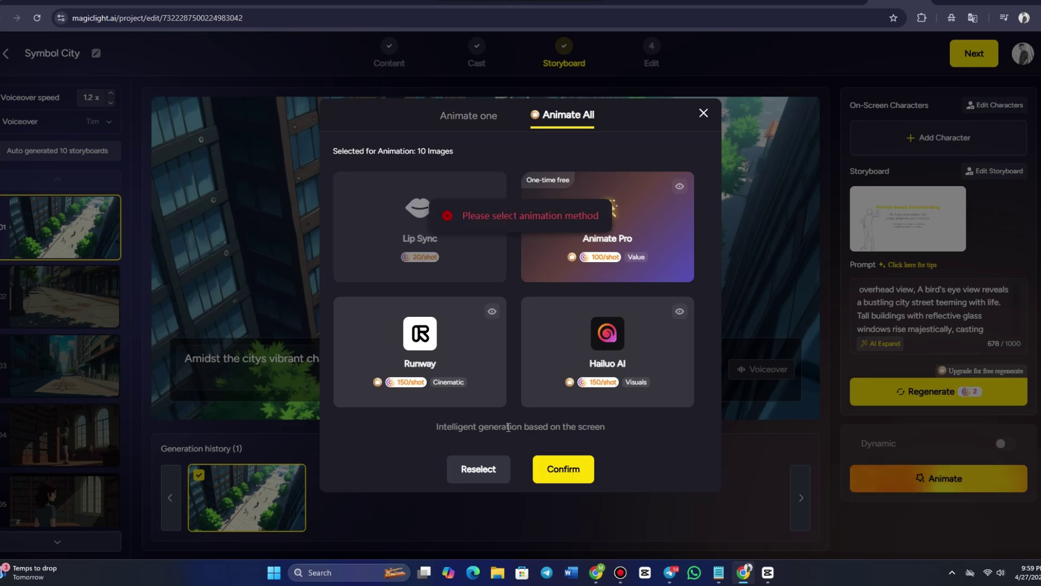
Try animating all frames with Hailuo AI, Lip Sync and Runway, dismissing the subscription plans.
left_click(560, 369)
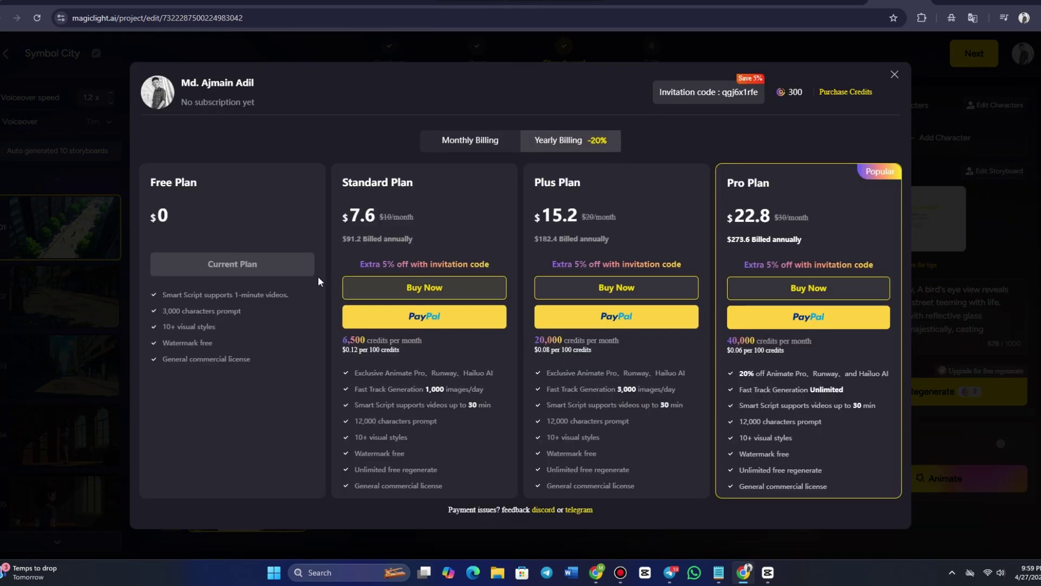
left_click(895, 75)
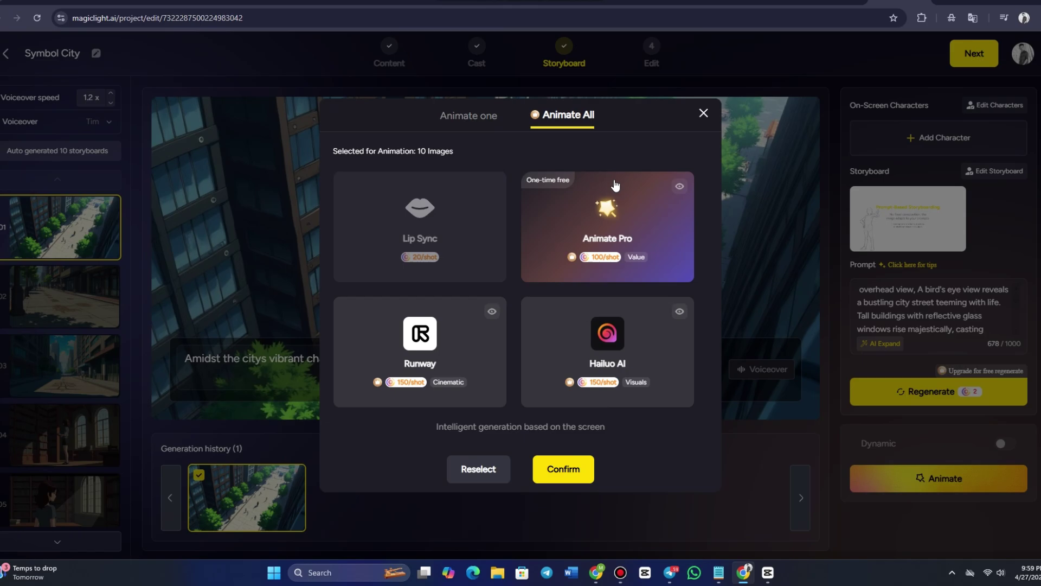
left_click(409, 238)
left_click(464, 354)
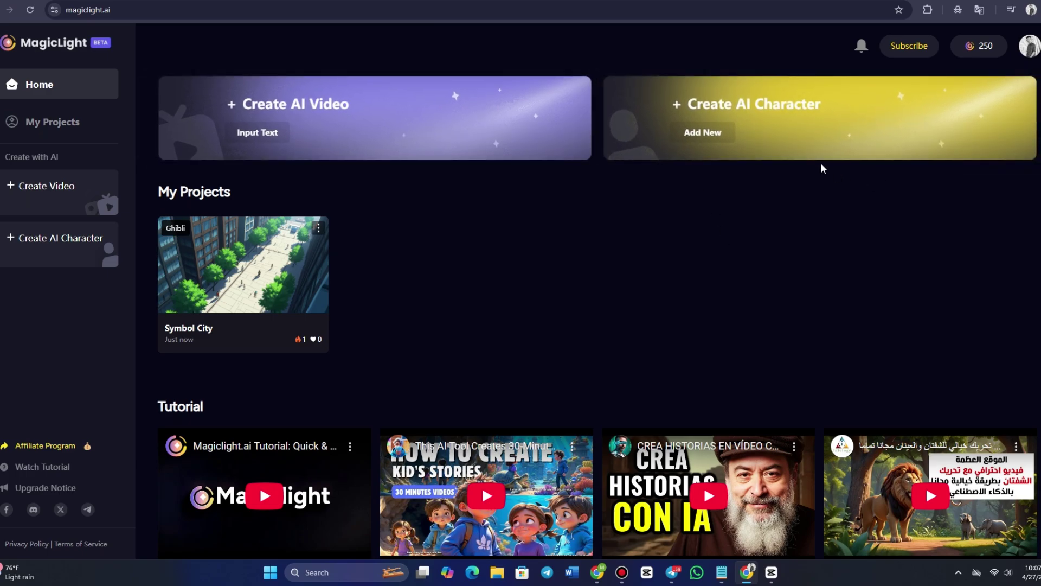
left_click(793, 130)
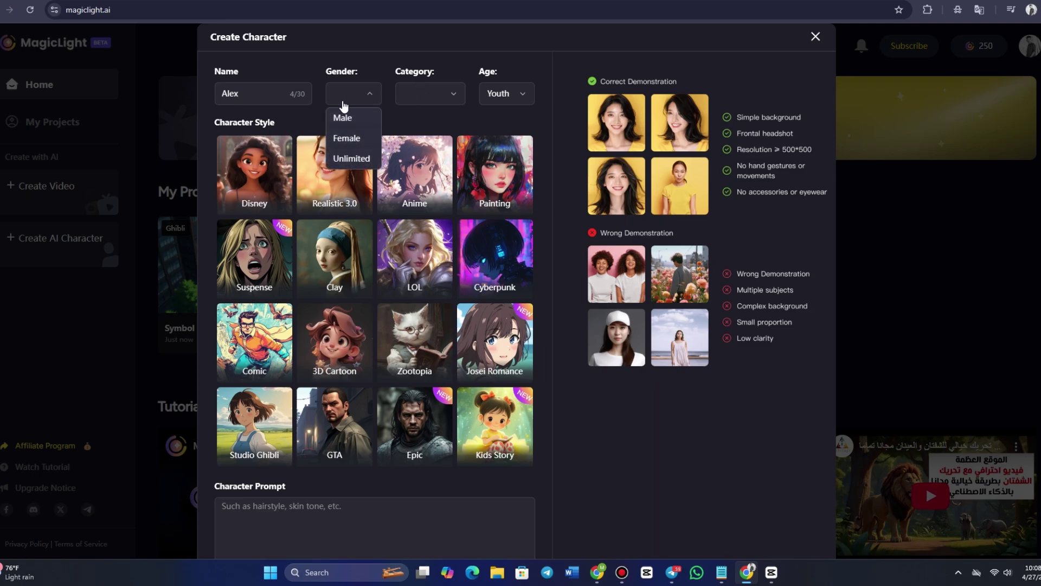
left_click(343, 118)
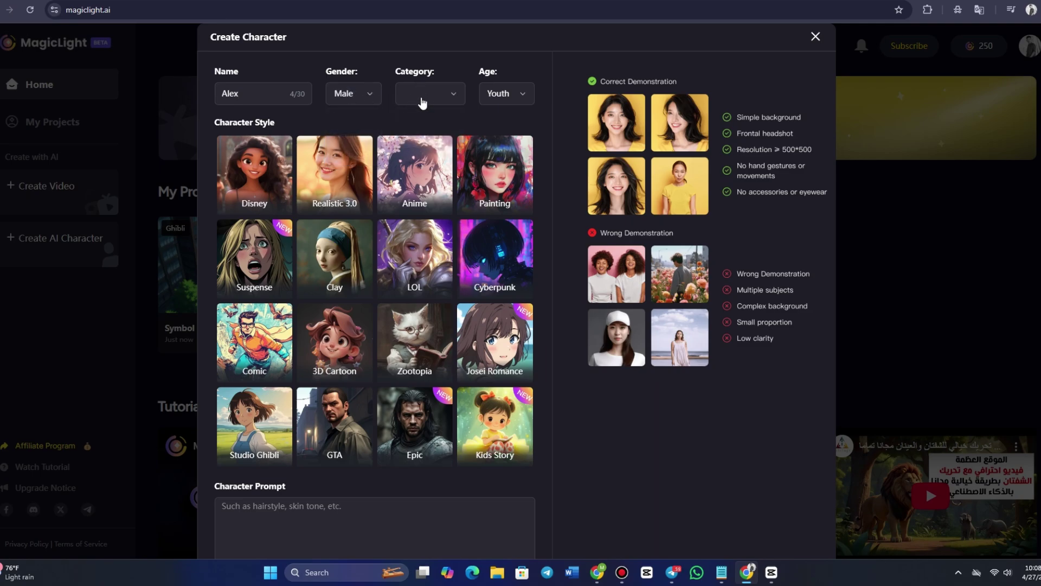
left_click(422, 119)
left_click(497, 96)
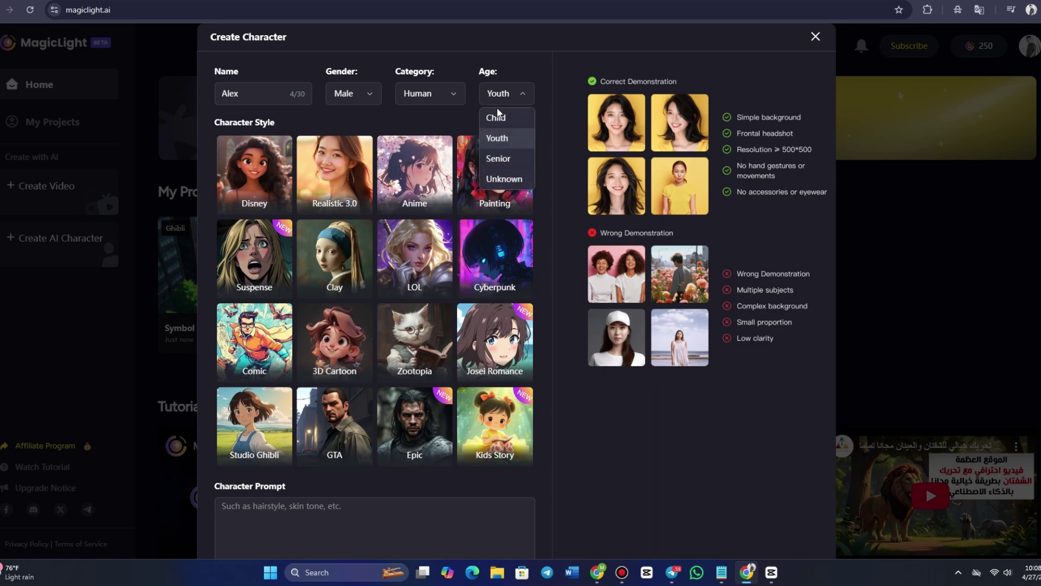
left_click(503, 142)
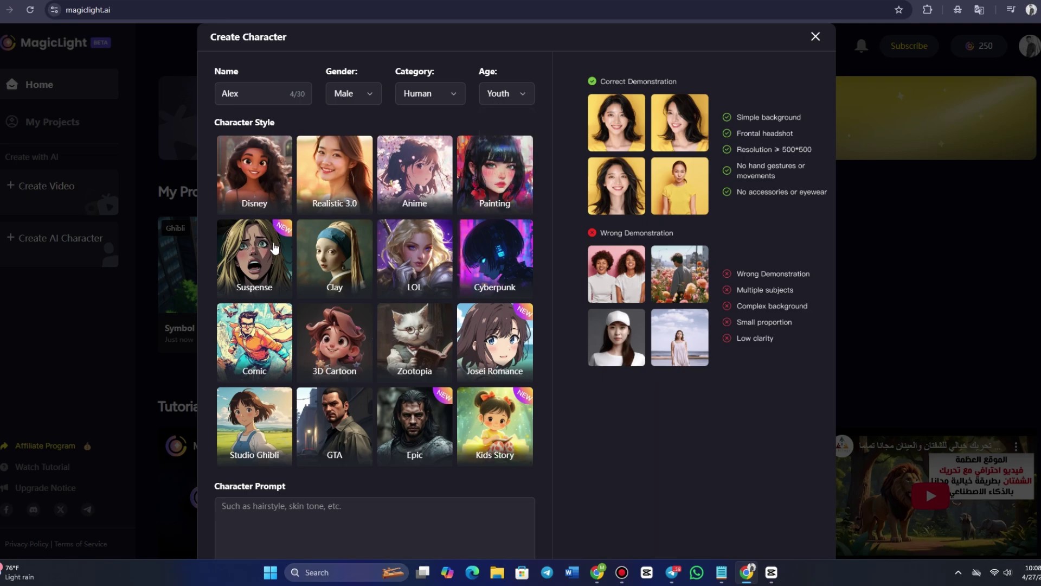
scroll(374, 248, "down", 5)
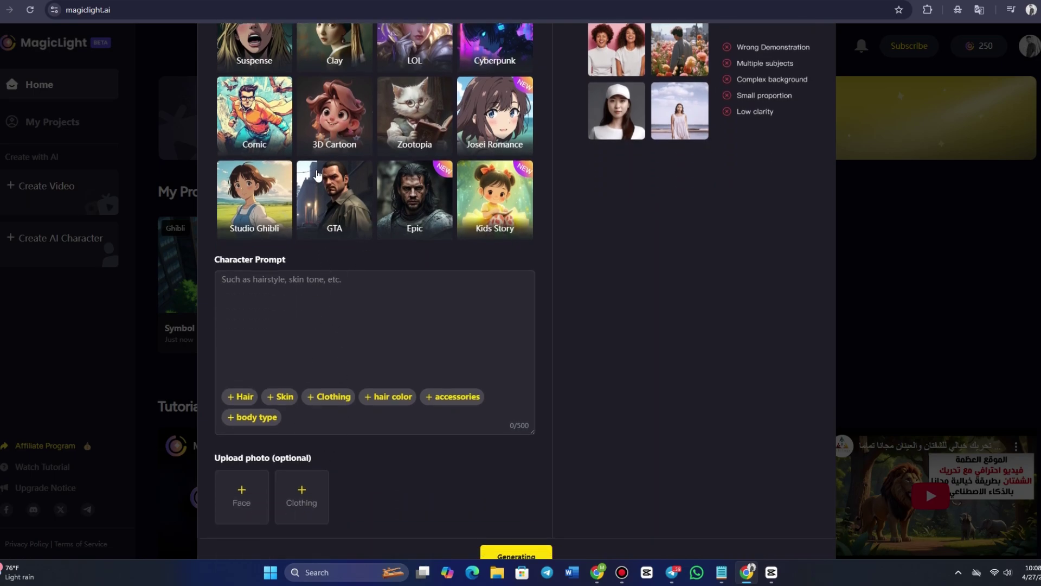
scroll(337, 190, "up", 2)
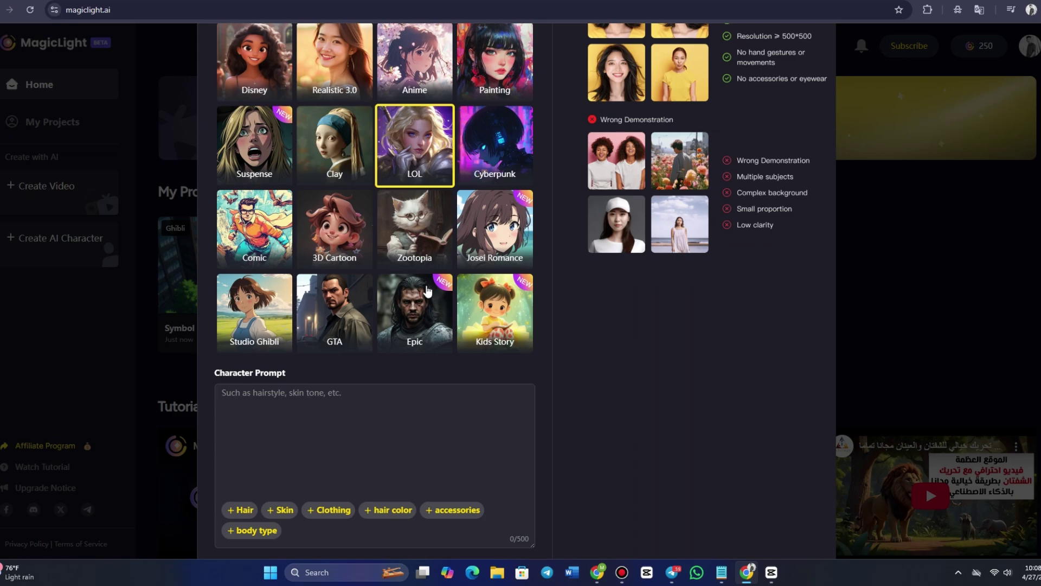
scroll(374, 216, "up", 2)
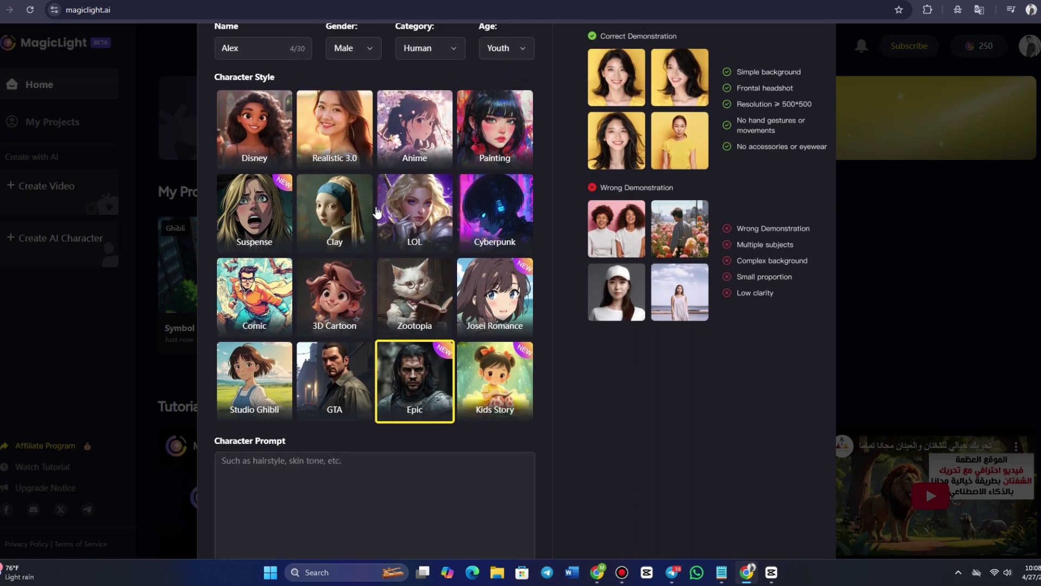
scroll(377, 232, "down", 4)
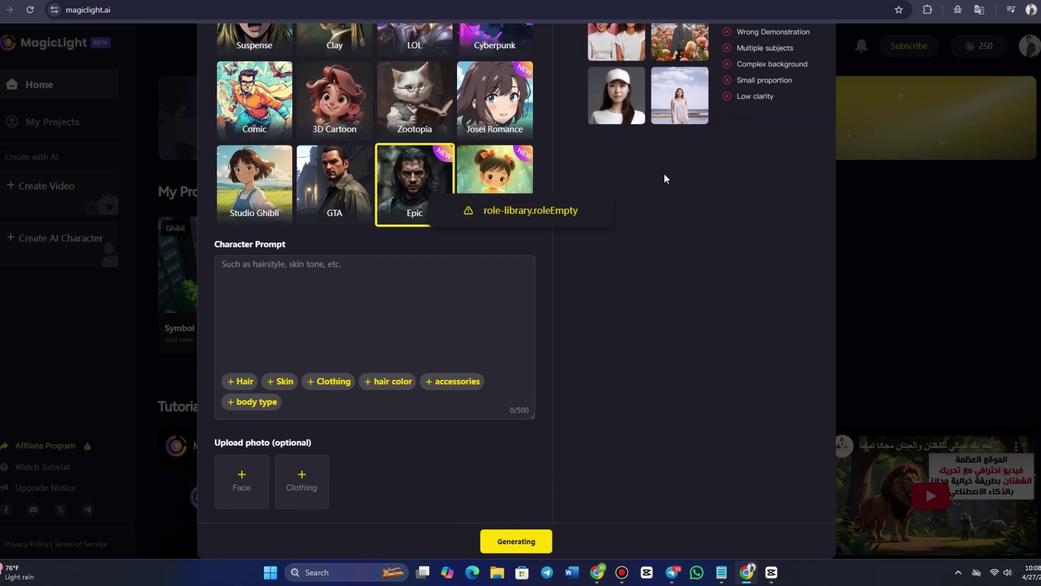
left_click(814, 35)
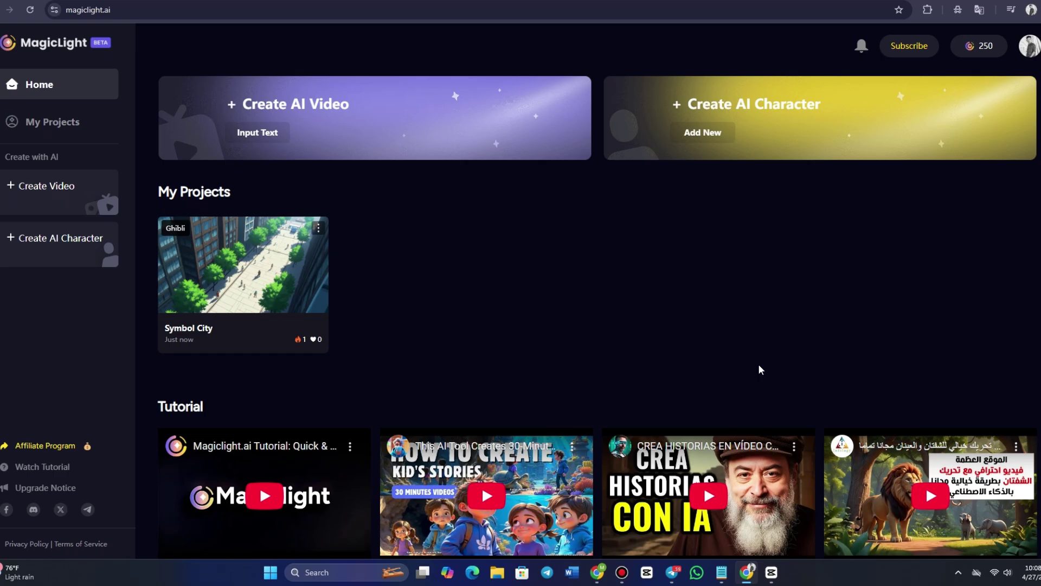
scroll(757, 368, "down", 5)
scroll(756, 370, "down", 10)
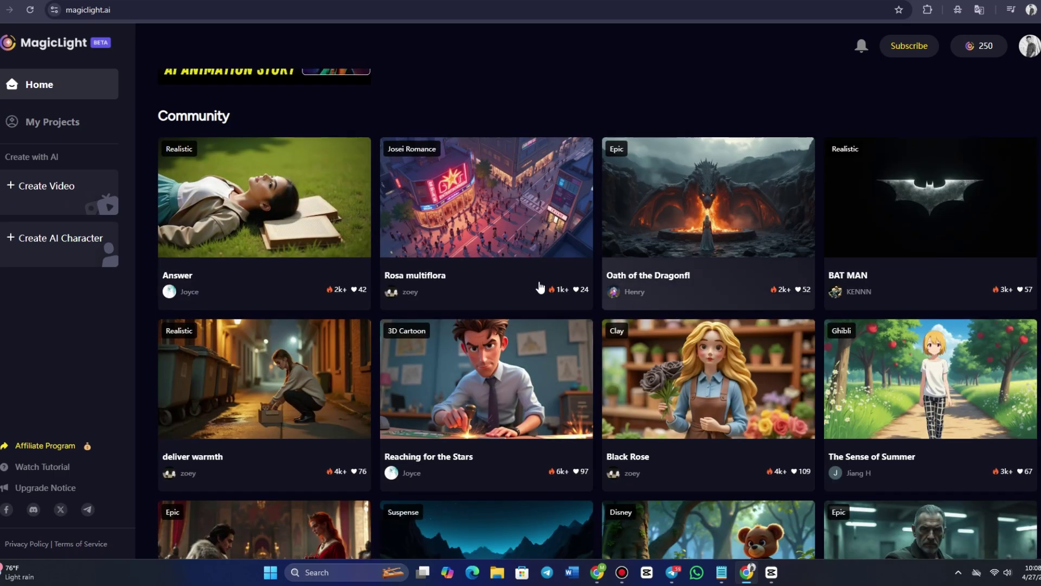
scroll(888, 300, "down", 20)
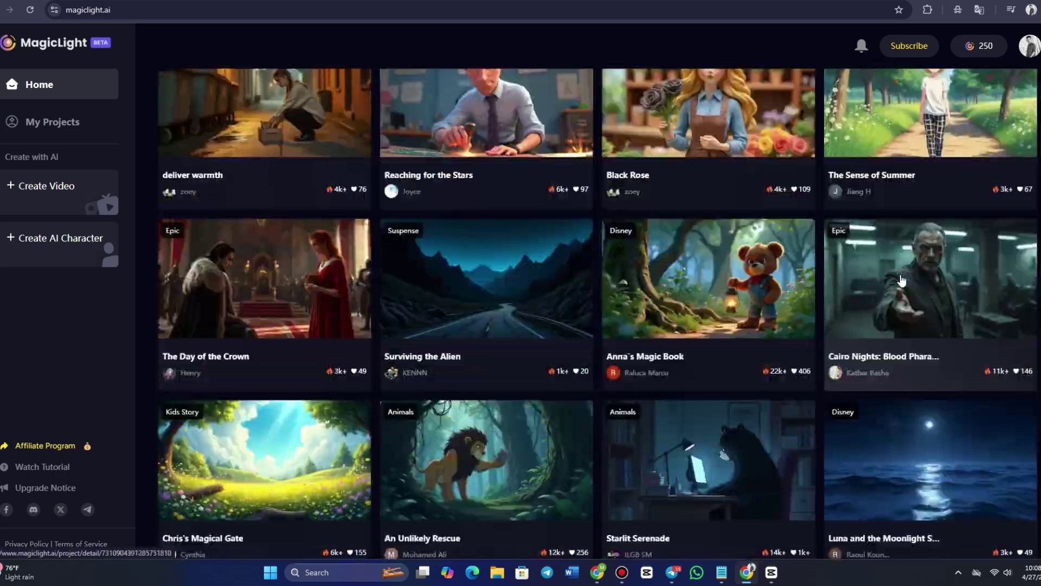
scroll(899, 280, "down", 1)
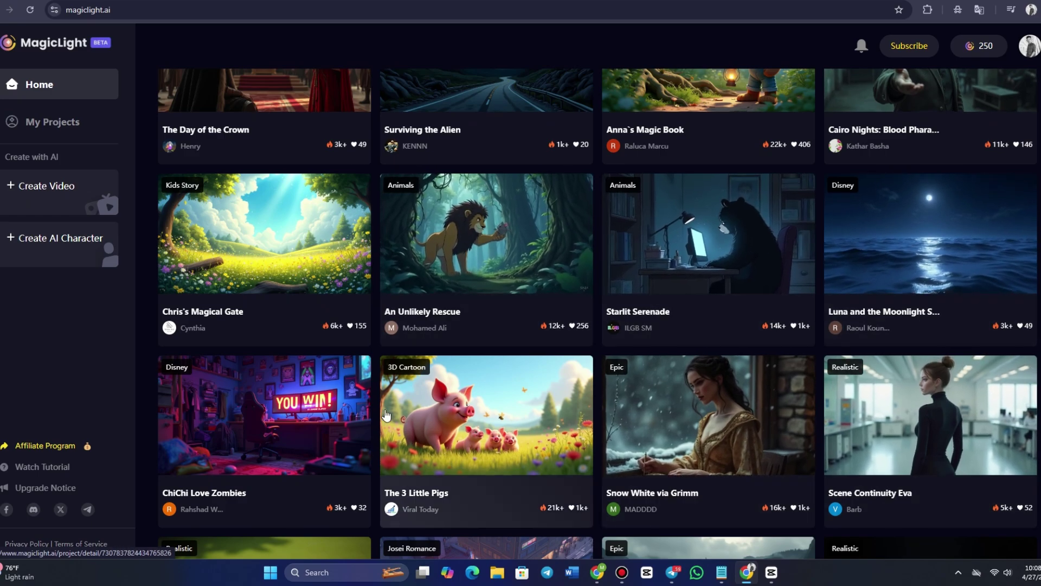
scroll(266, 412, "up", 5)
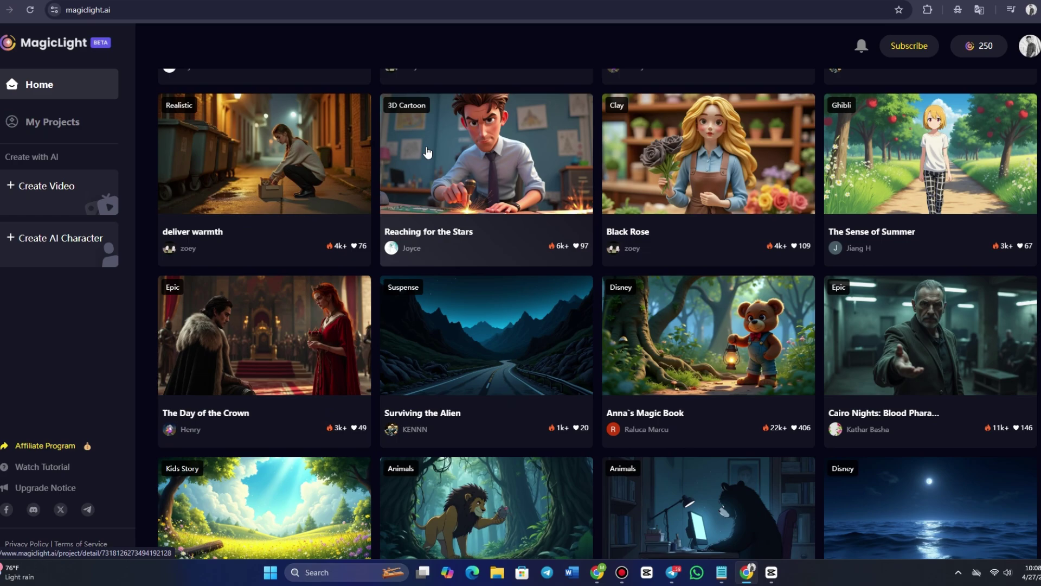
scroll(792, 205, "up", 9)
scroll(434, 109, "down", 5)
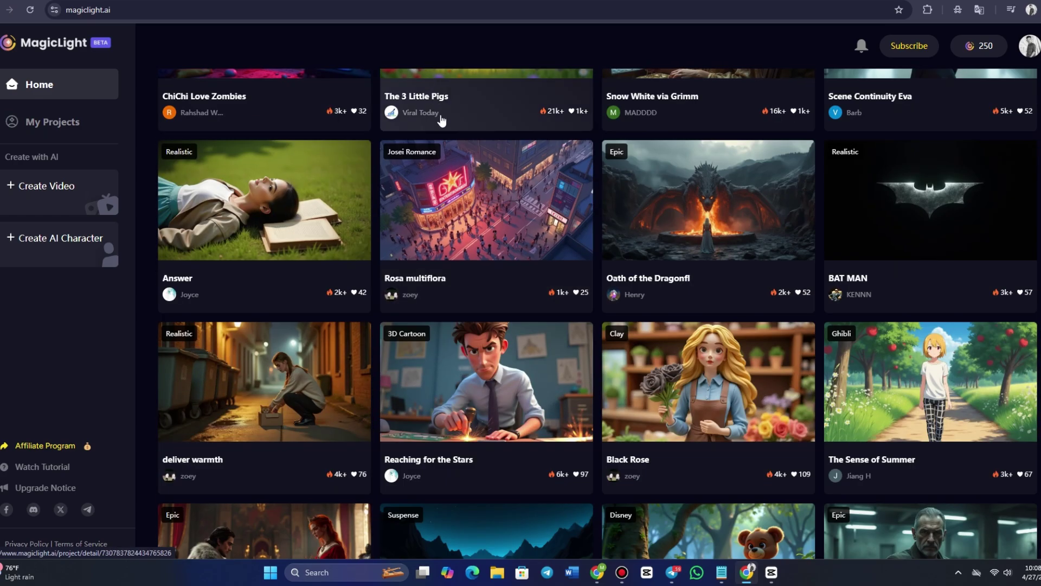
scroll(759, 293, "down", 6)
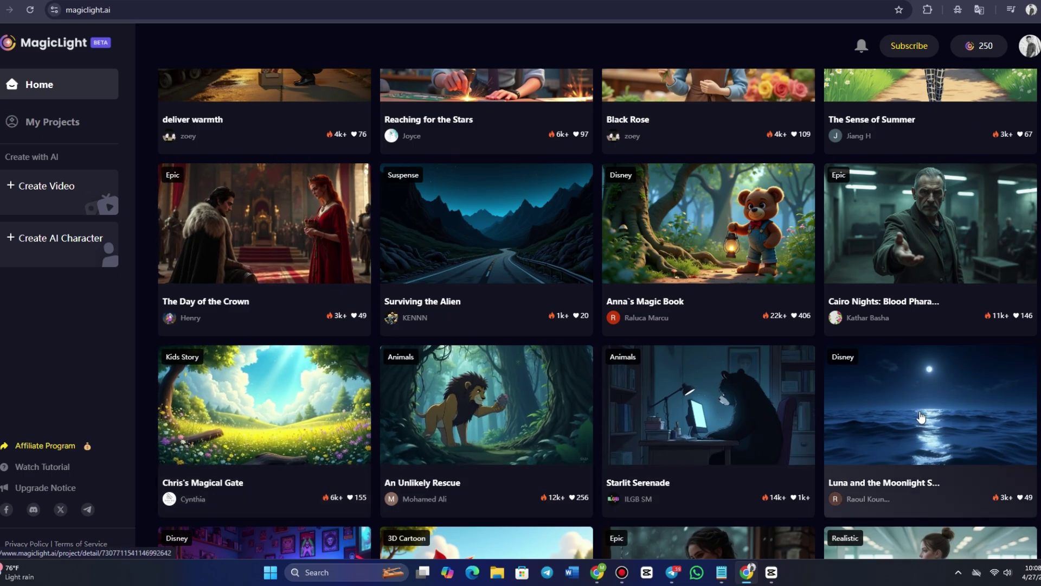
scroll(910, 381, "down", 3)
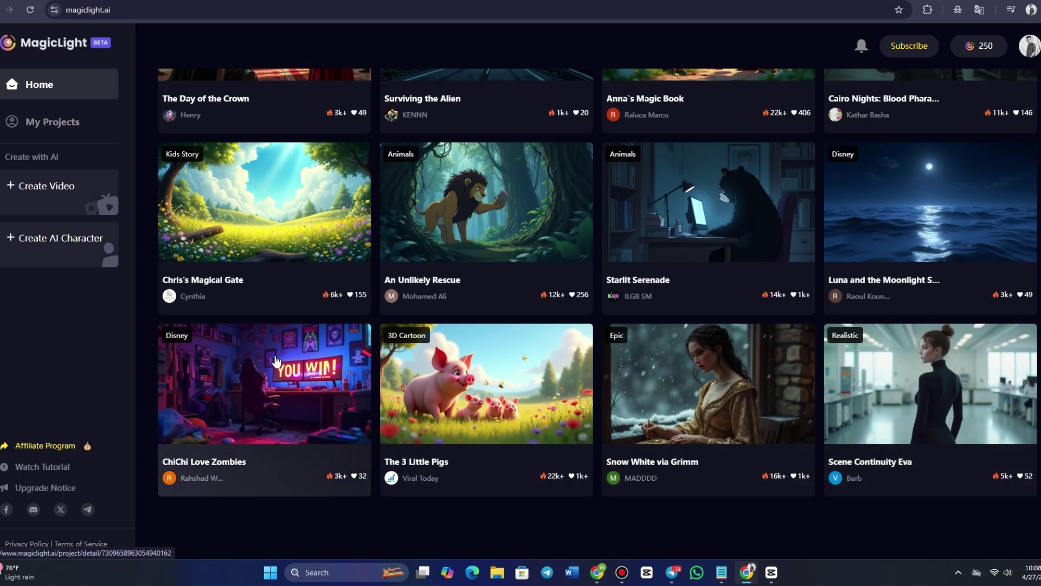
scroll(277, 361, "up", 8)
scroll(276, 362, "down", 7)
scroll(277, 361, "up", 8)
scroll(276, 362, "down", 8)
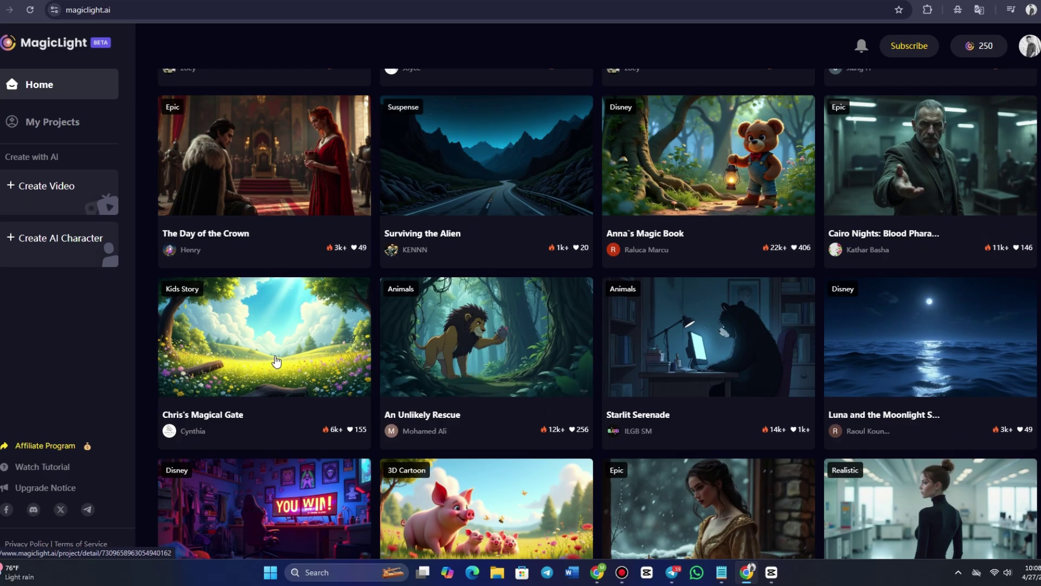
scroll(276, 362, "up", 10)
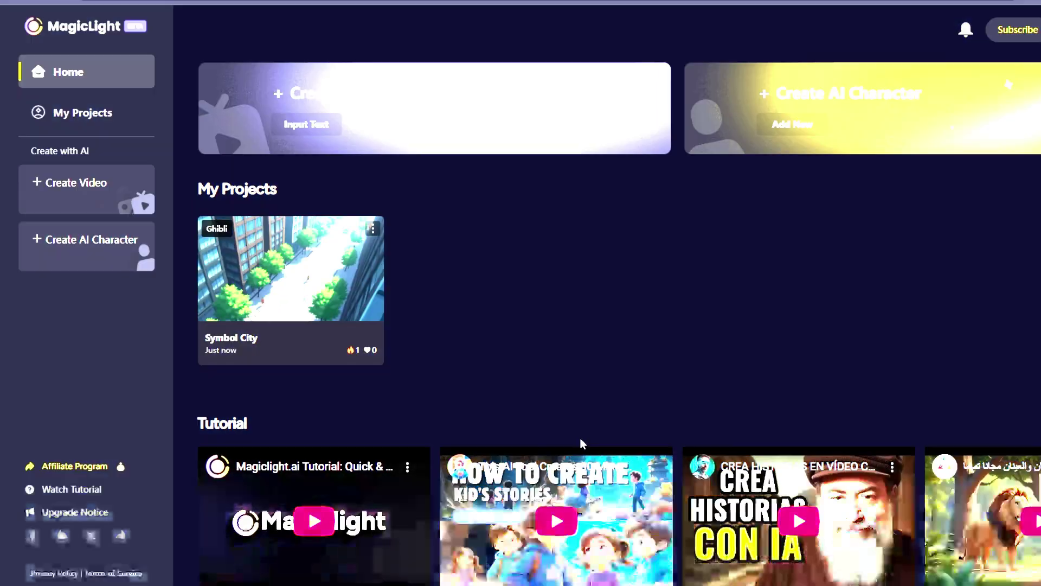
Scroll past Tutorial to browse Community videos such as Magical Gate and The 3 Little Pigs.
scroll(856, 383, "down", 5)
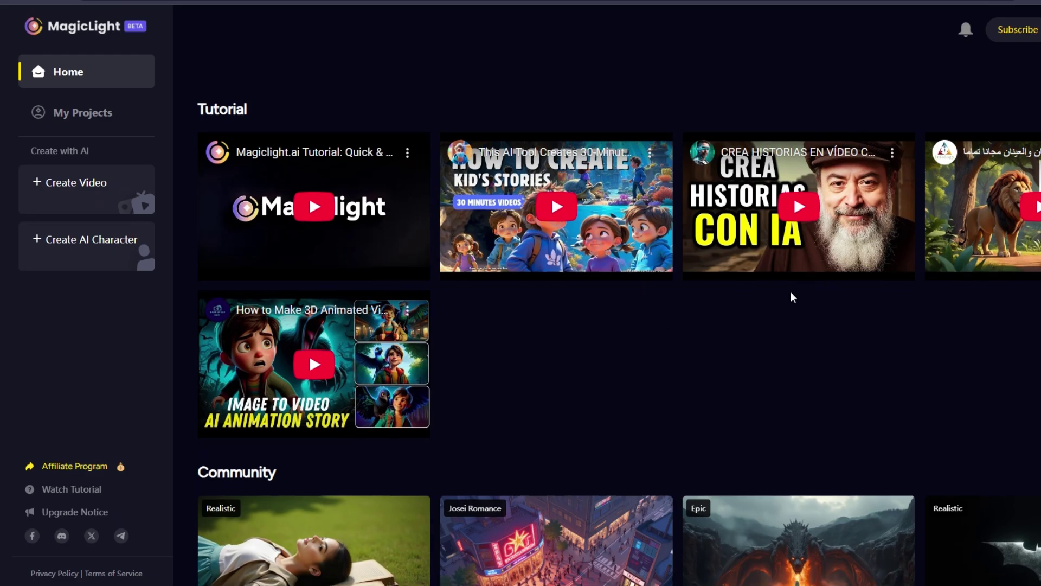
scroll(791, 295, "down", 10)
scroll(637, 169, "down", 6)
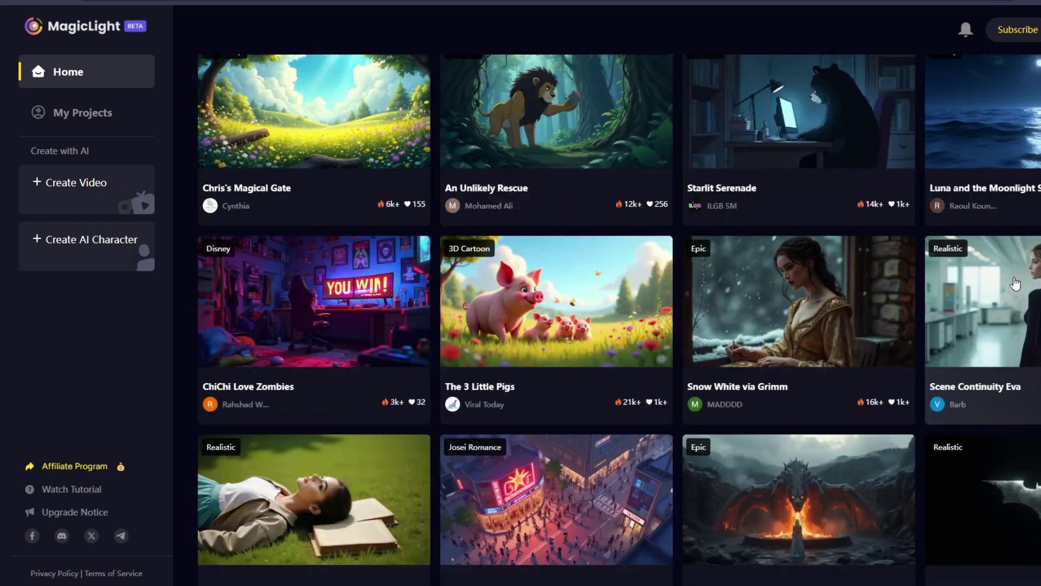
scroll(637, 169, "up", 7)
scroll(637, 168, "down", 5)
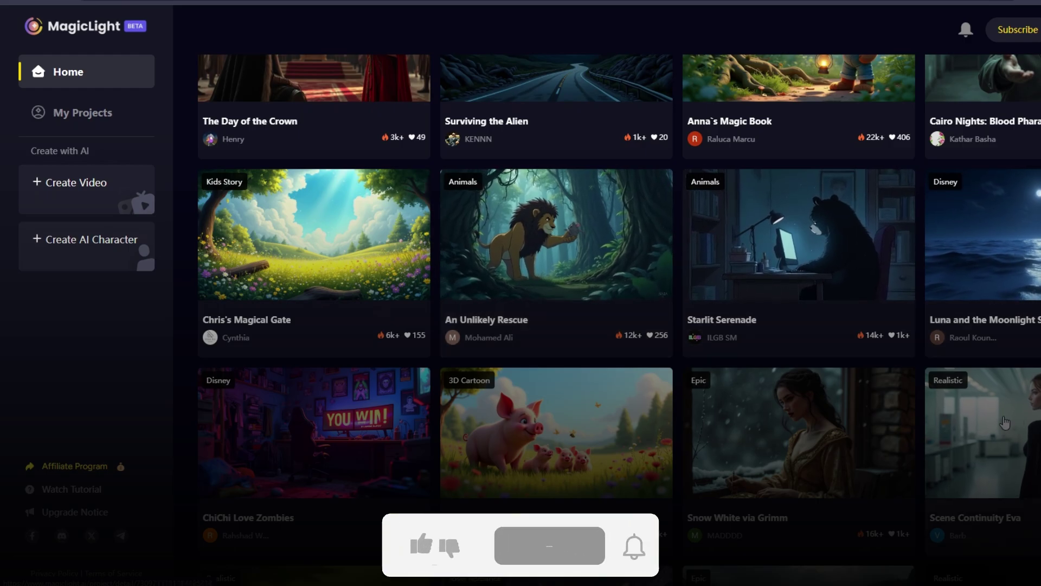
scroll(314, 427, "up", 3)
scroll(313, 428, "up", 2)
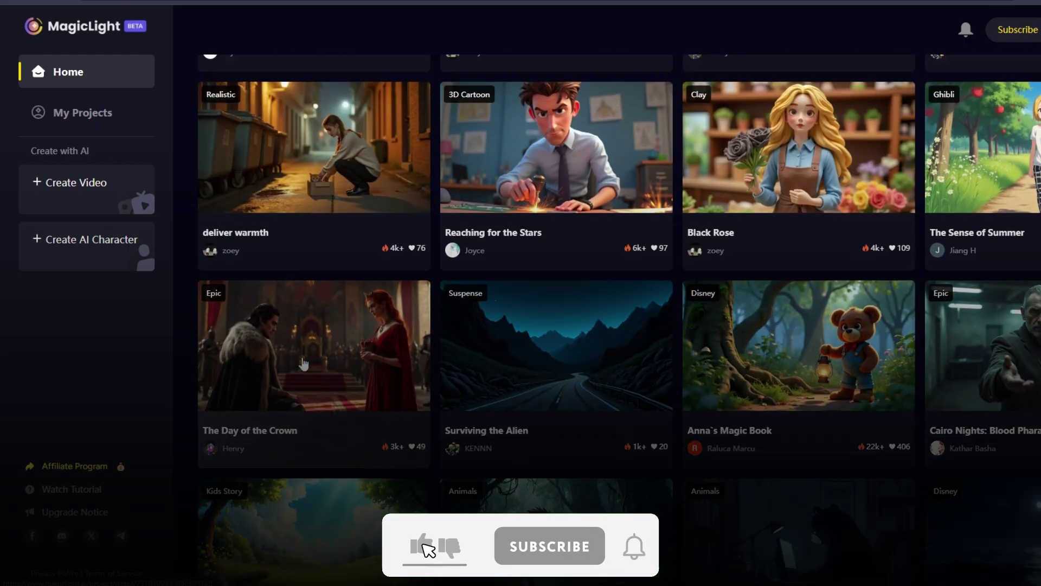
scroll(879, 254, "down", 7)
scroll(879, 254, "down", 5)
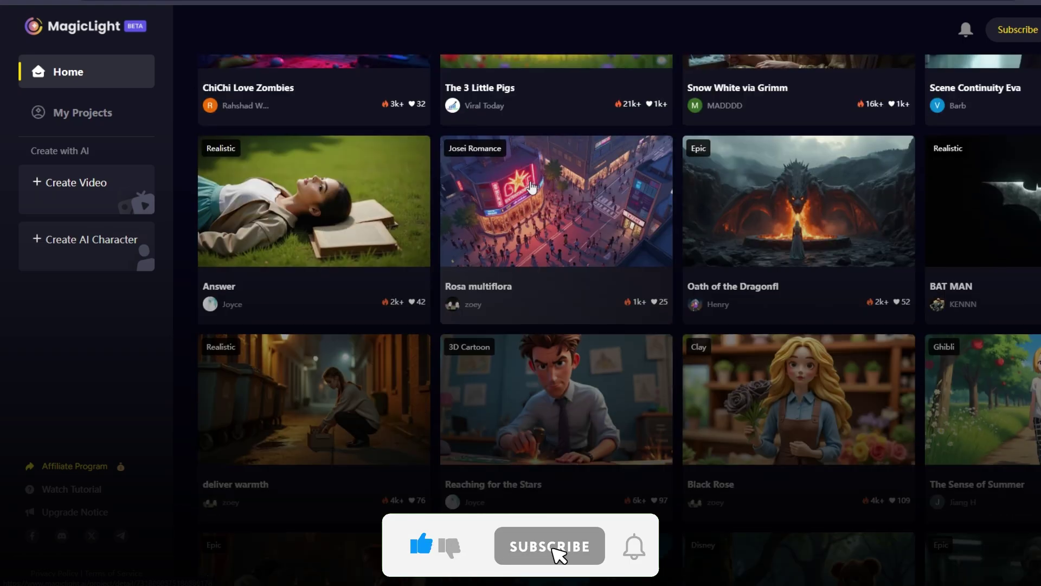
scroll(998, 270, "down", 6)
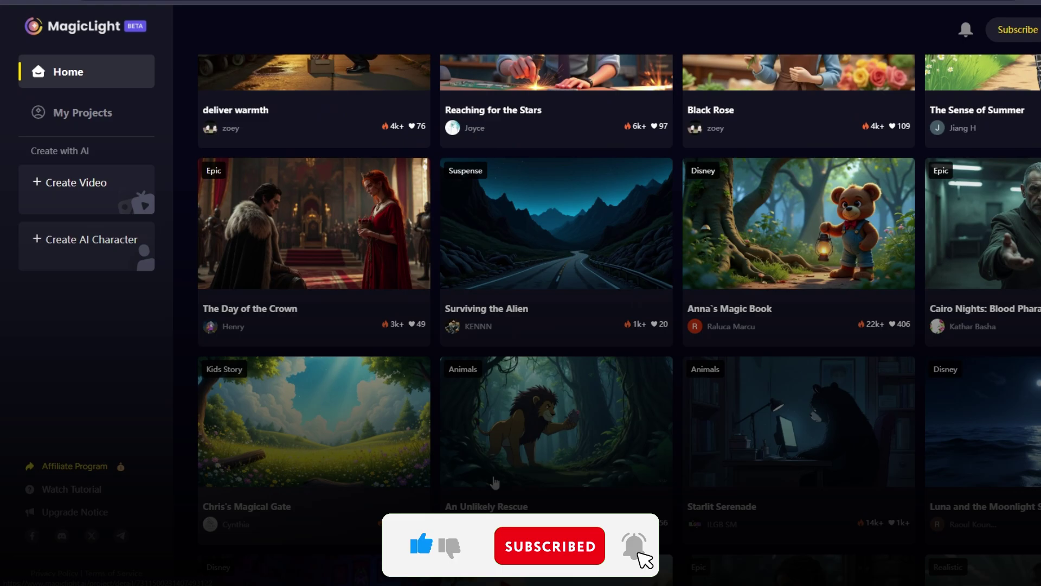
scroll(913, 391, "down", 4)
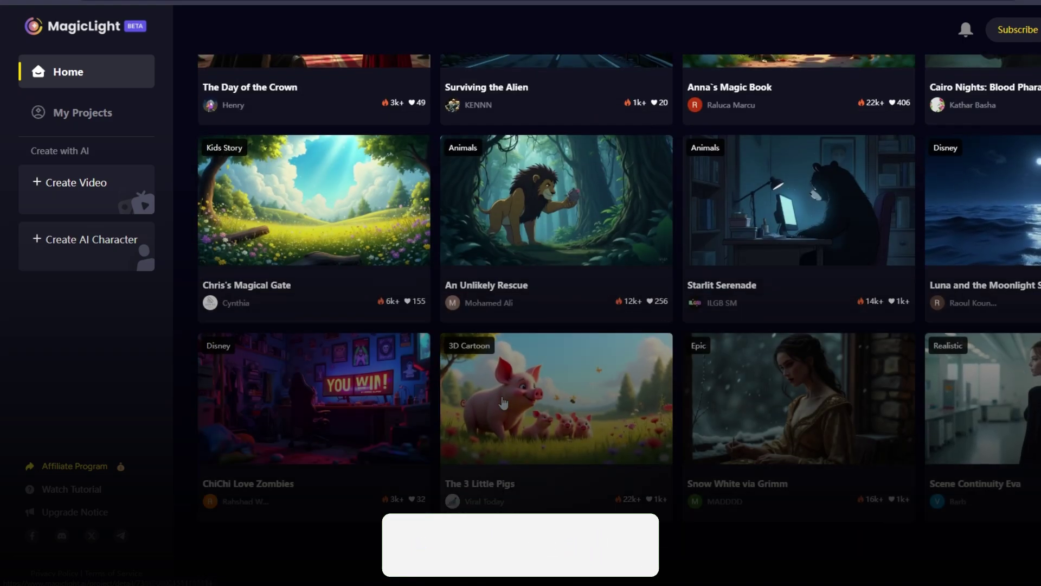